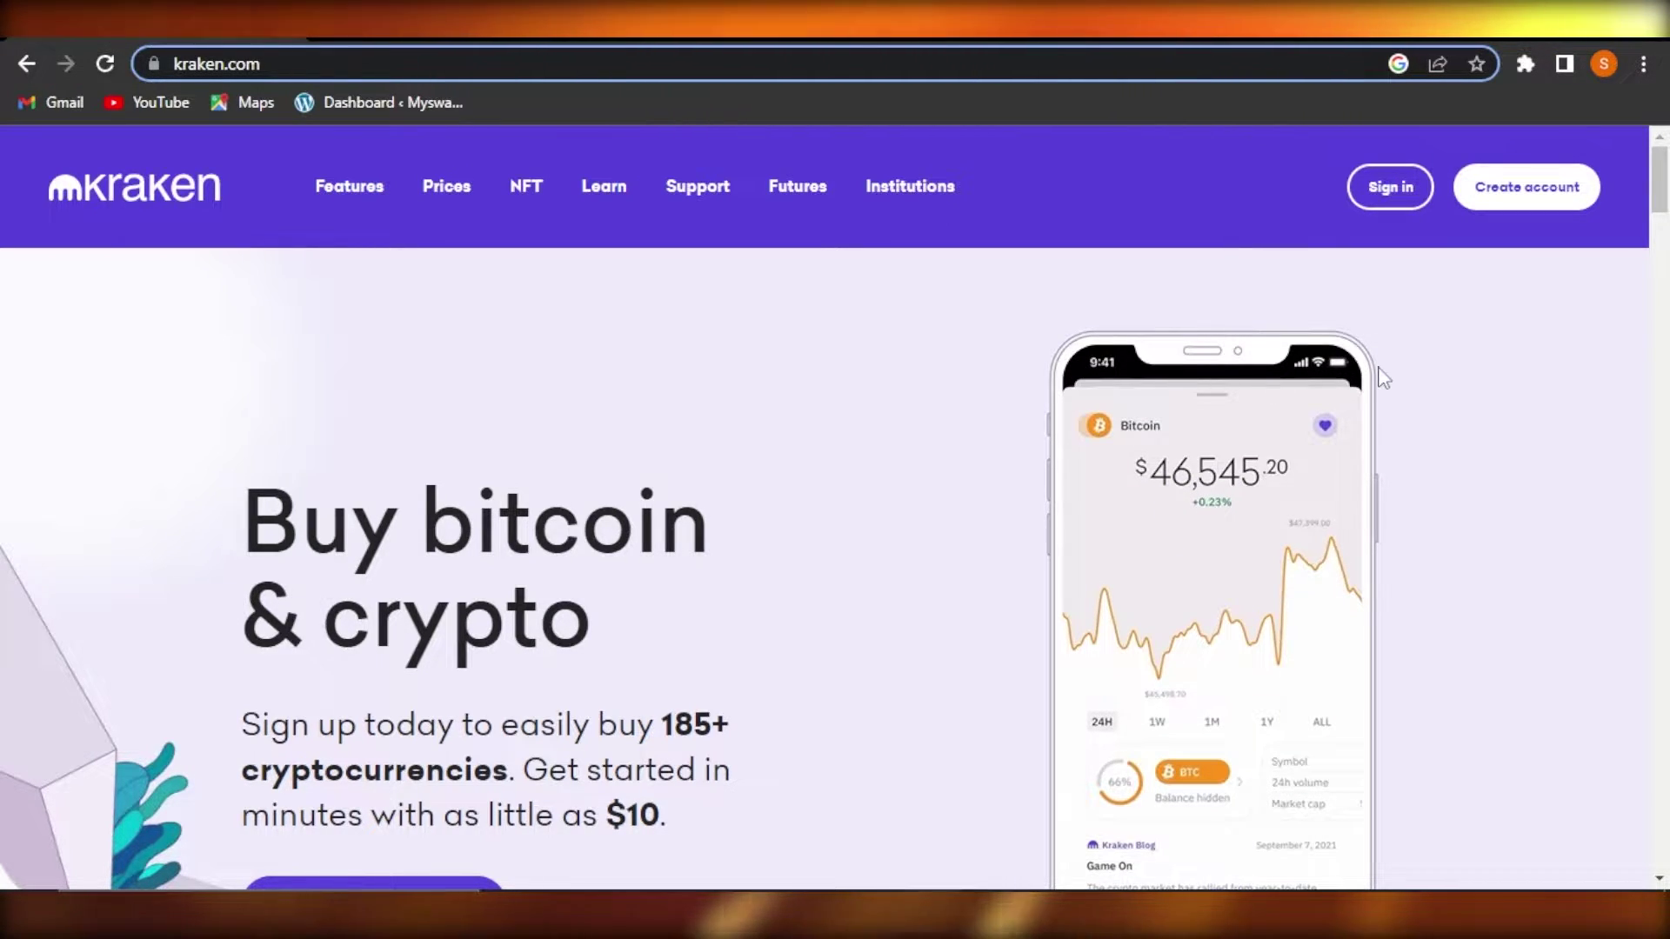
Step: Browse the Buy Crypto dashboard, then go to the Kraken Pro BTC/USD trading screen
{"action": "left_click", "coordinate": [1663, 287]}
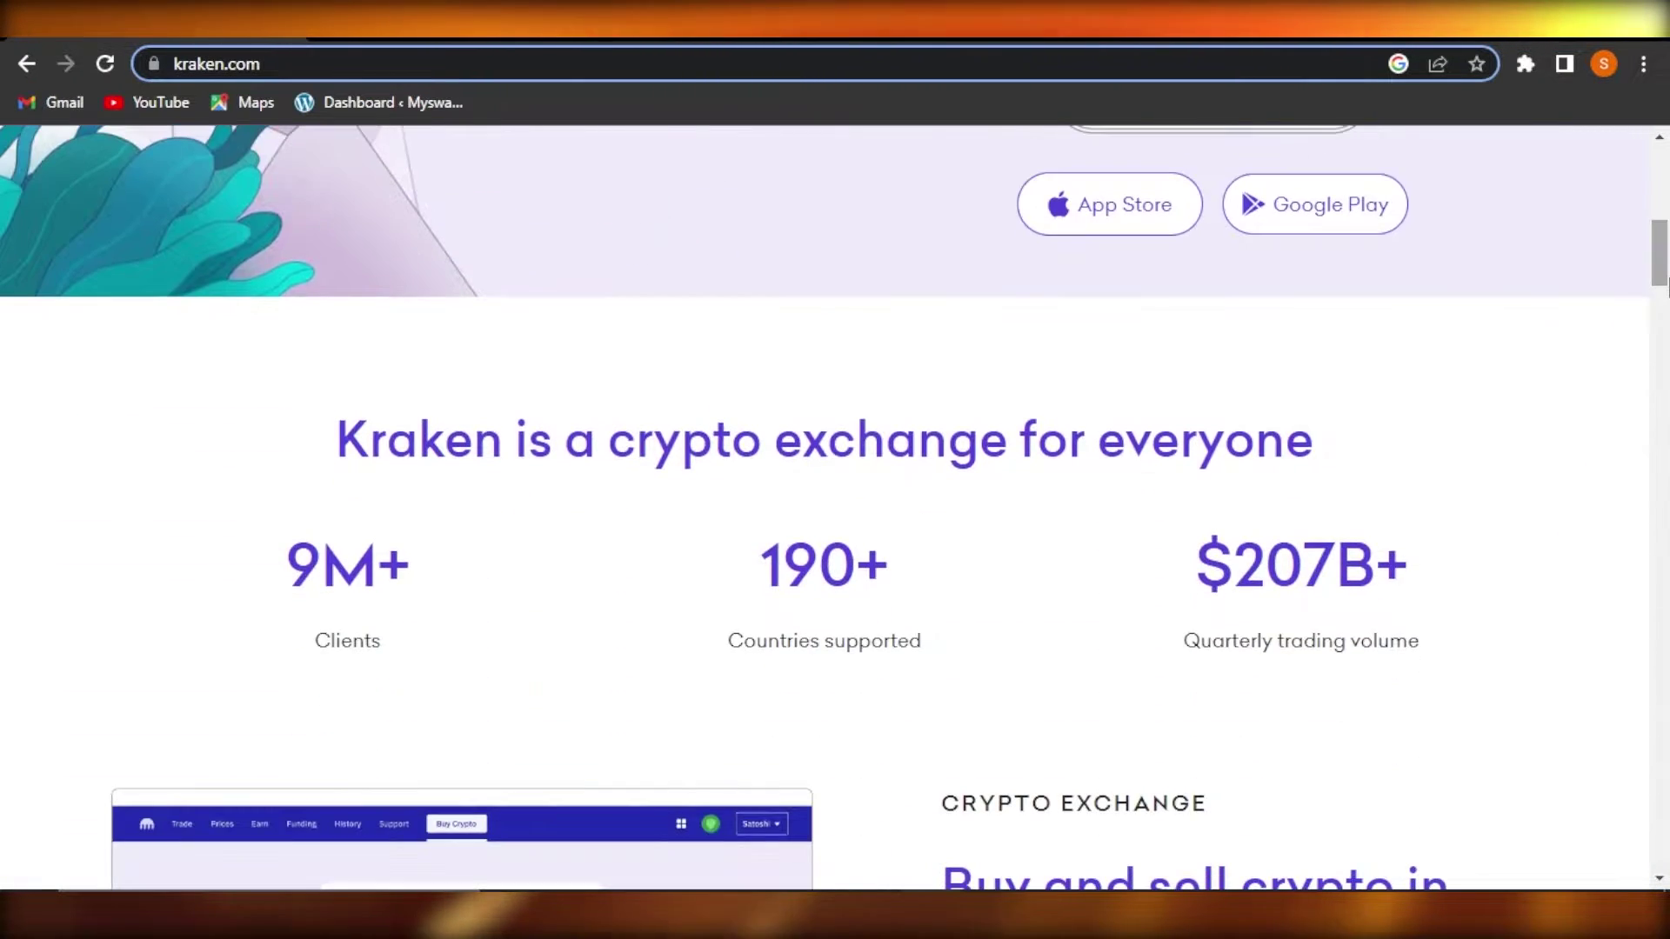
{"action": "left_click_drag", "start_coordinate": [1665, 287], "coordinate": [1665, 204]}
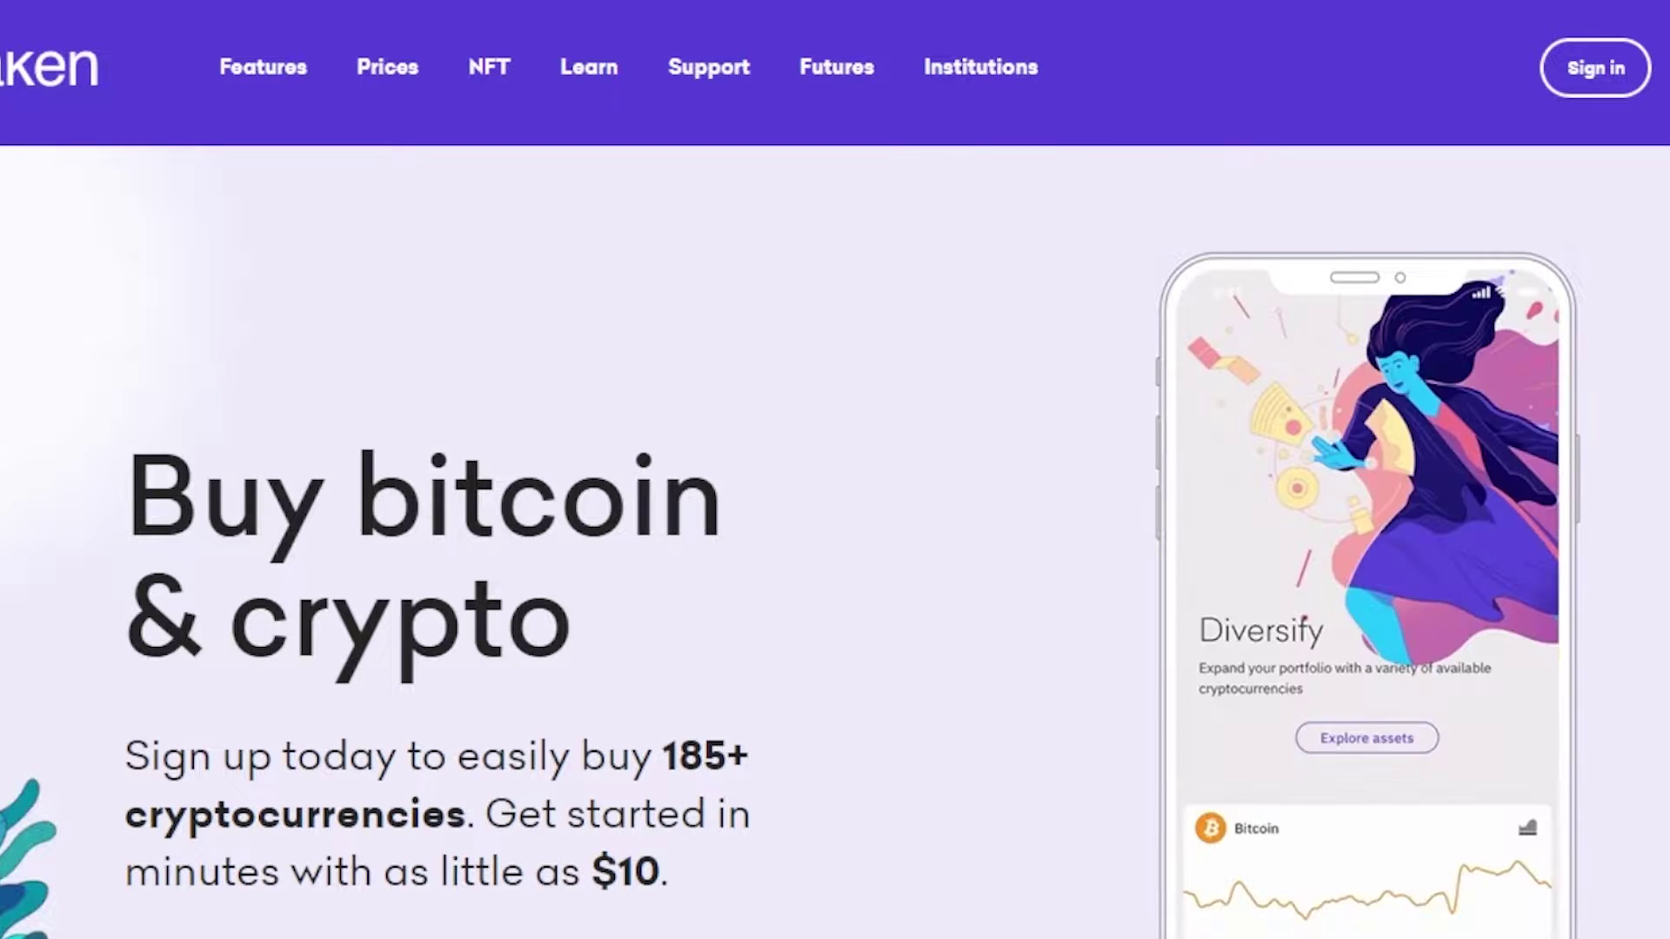
{"action": "scroll", "coordinate": [835, 470], "scroll_direction": "down", "scroll_amount": 10}
{"action": "scroll", "coordinate": [835, 470], "scroll_direction": "down", "scroll_amount": 3}
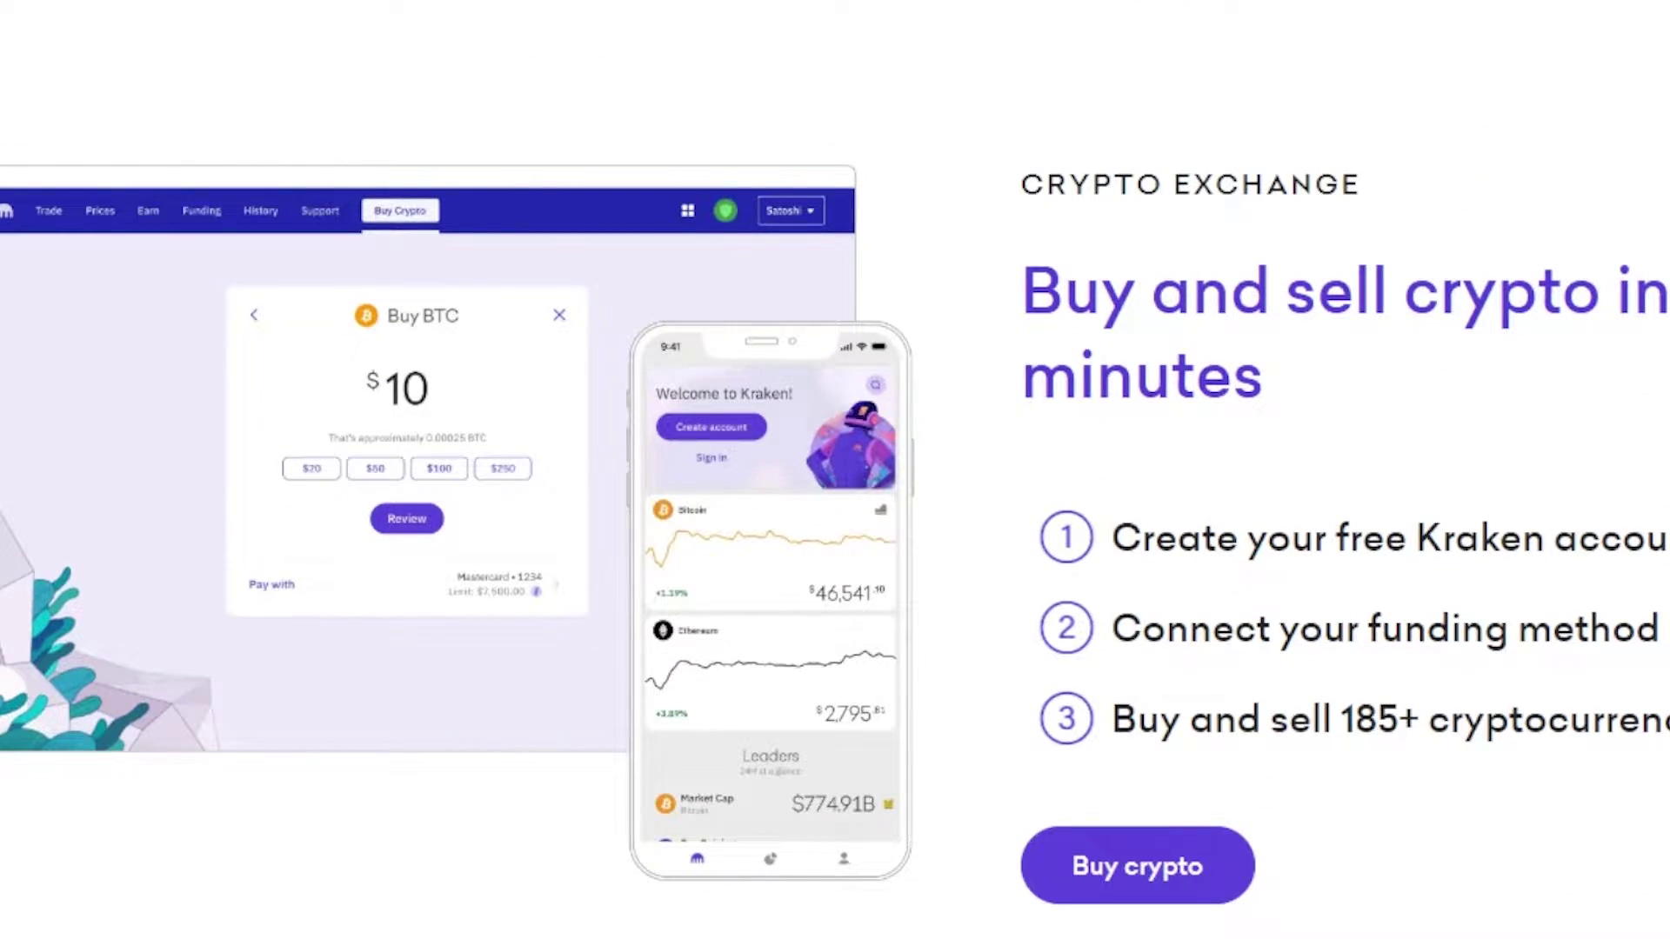
{"action": "scroll", "coordinate": [835, 470], "scroll_direction": "down", "scroll_amount": 20}
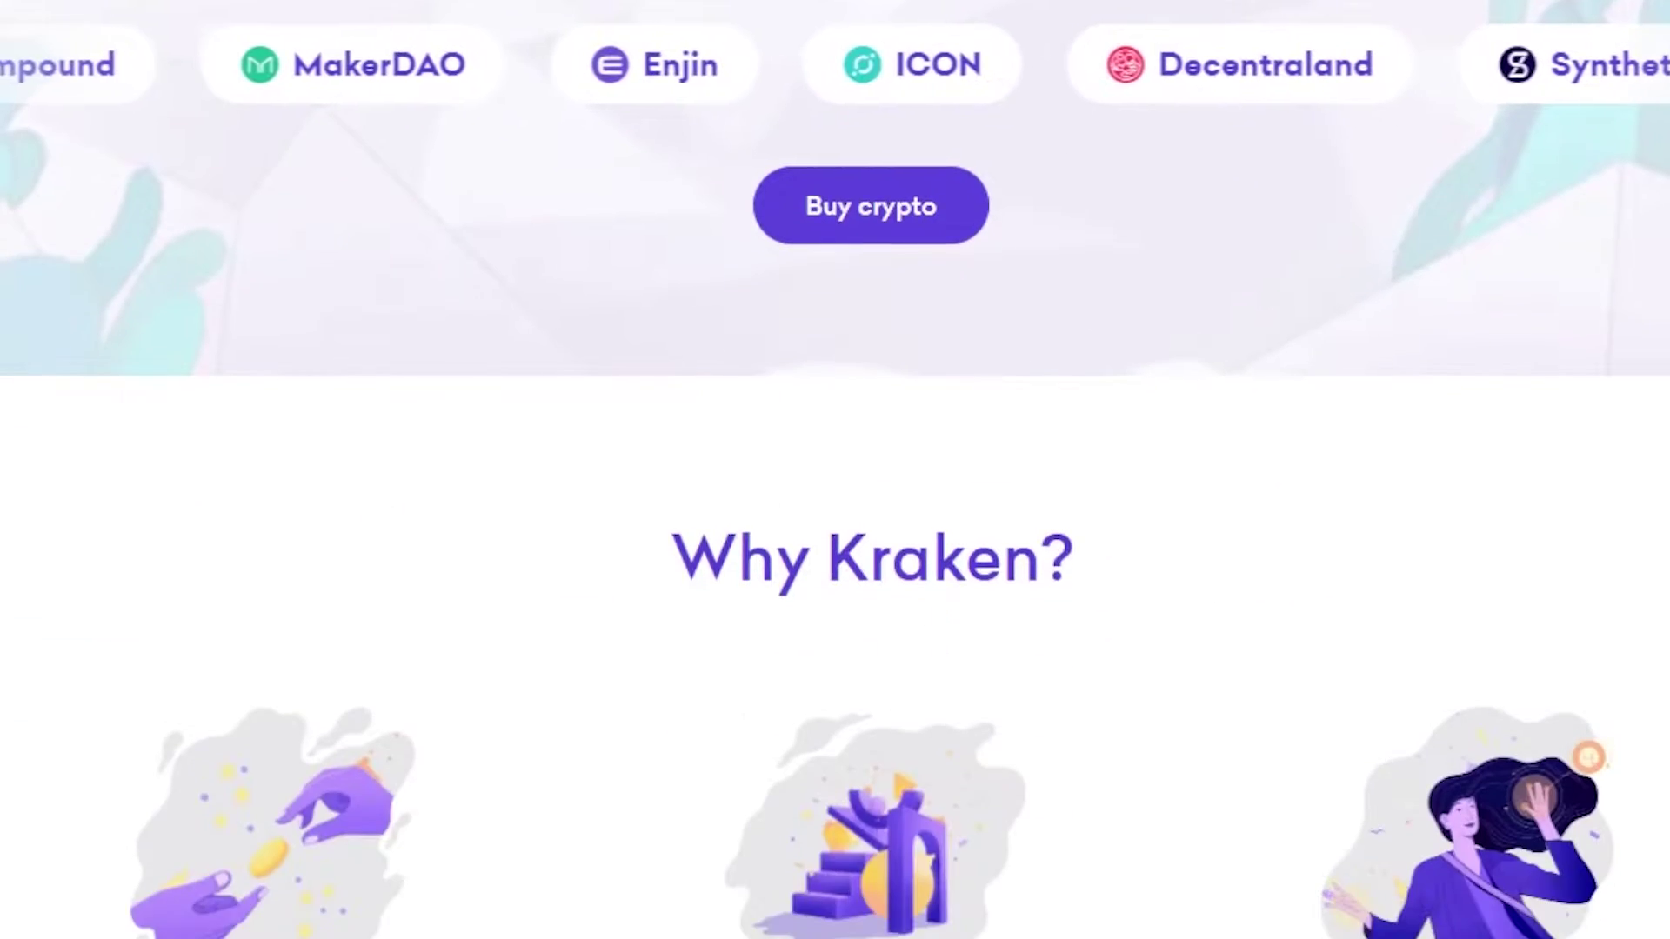
{"action": "scroll", "coordinate": [835, 470], "scroll_direction": "down", "scroll_amount": 4}
{"action": "scroll", "coordinate": [835, 470], "scroll_direction": "up", "scroll_amount": 20}
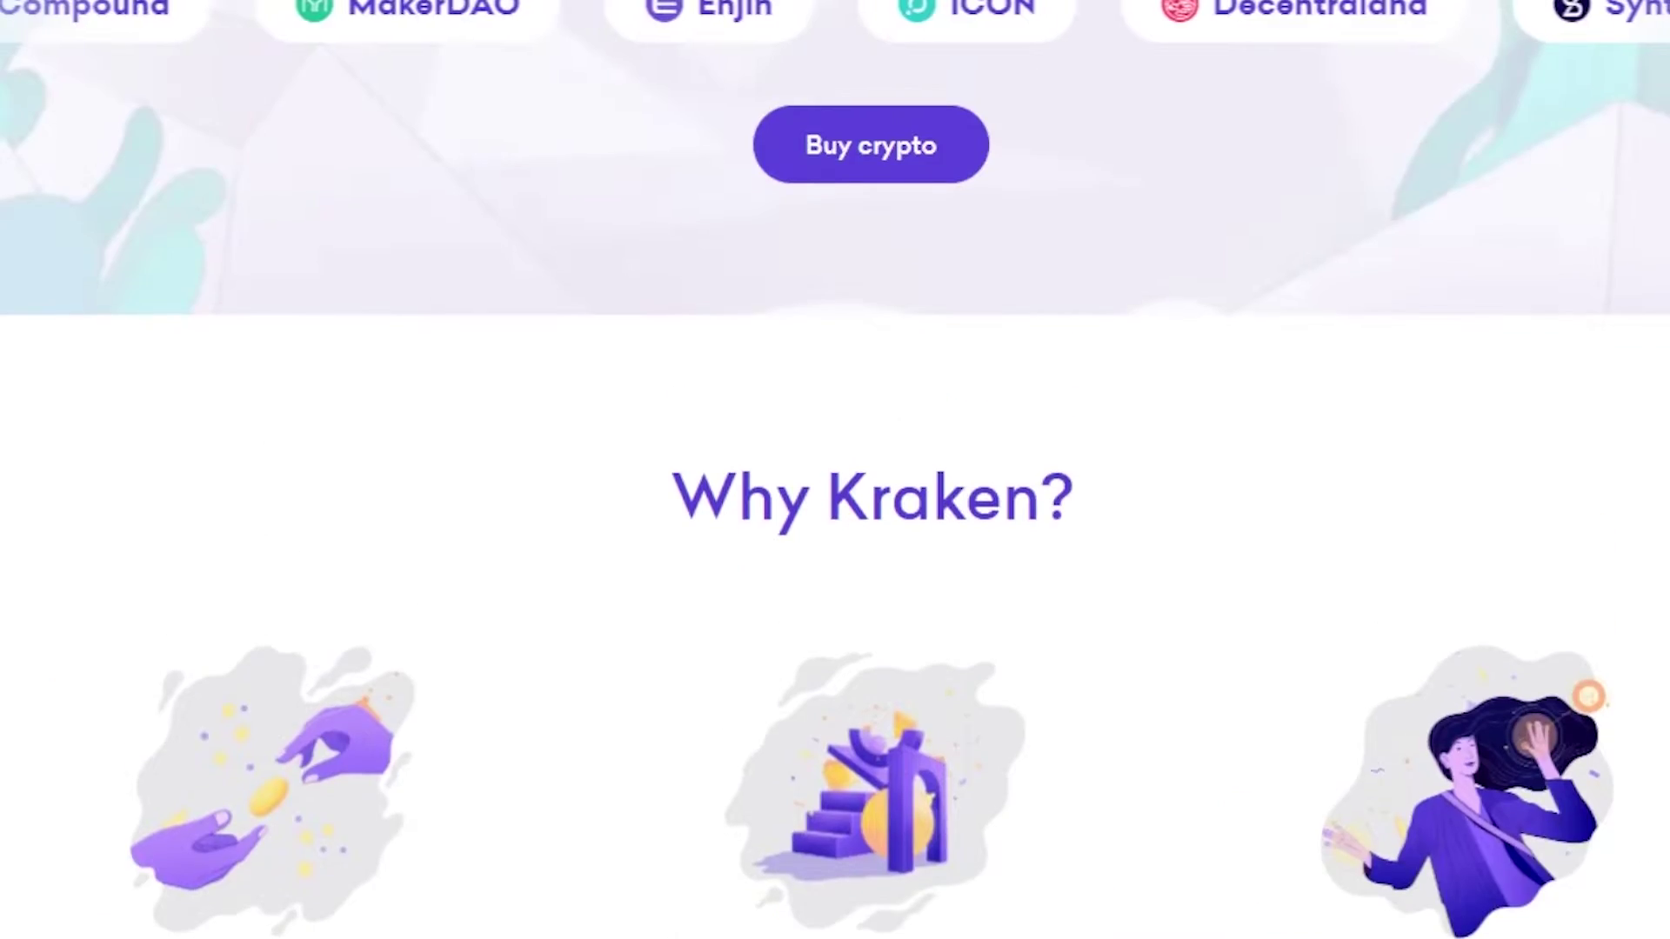
{"action": "scroll", "coordinate": [835, 469], "scroll_direction": "down", "scroll_amount": 1}
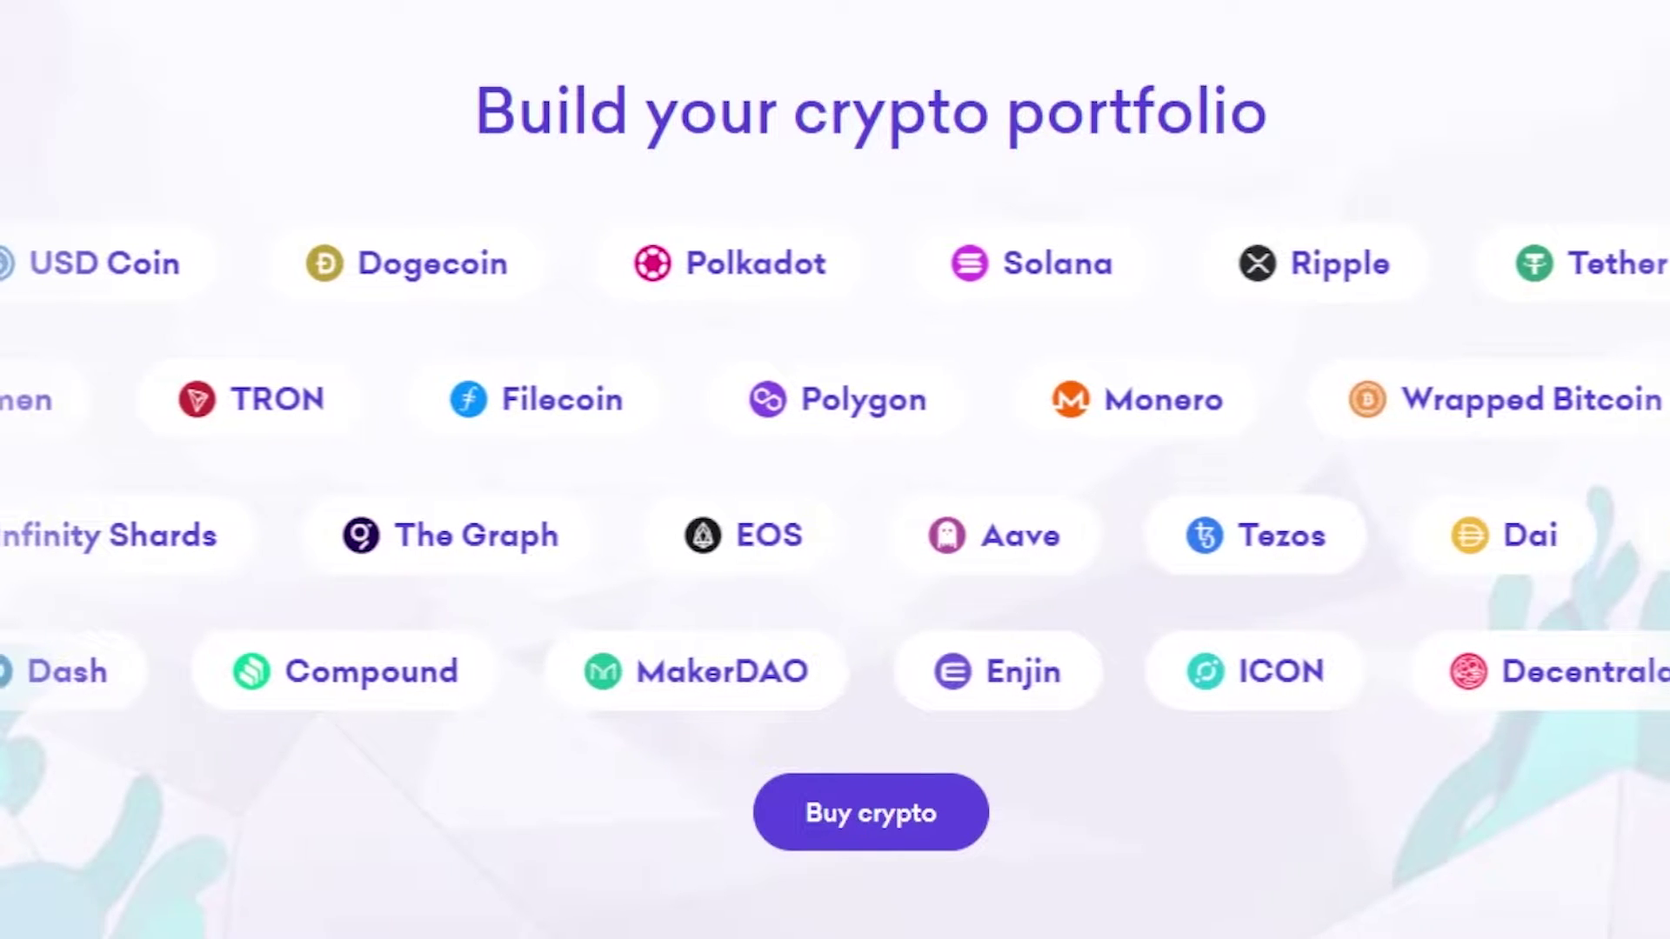
{"action": "scroll", "coordinate": [925, 324], "scroll_direction": "up", "scroll_amount": 15}
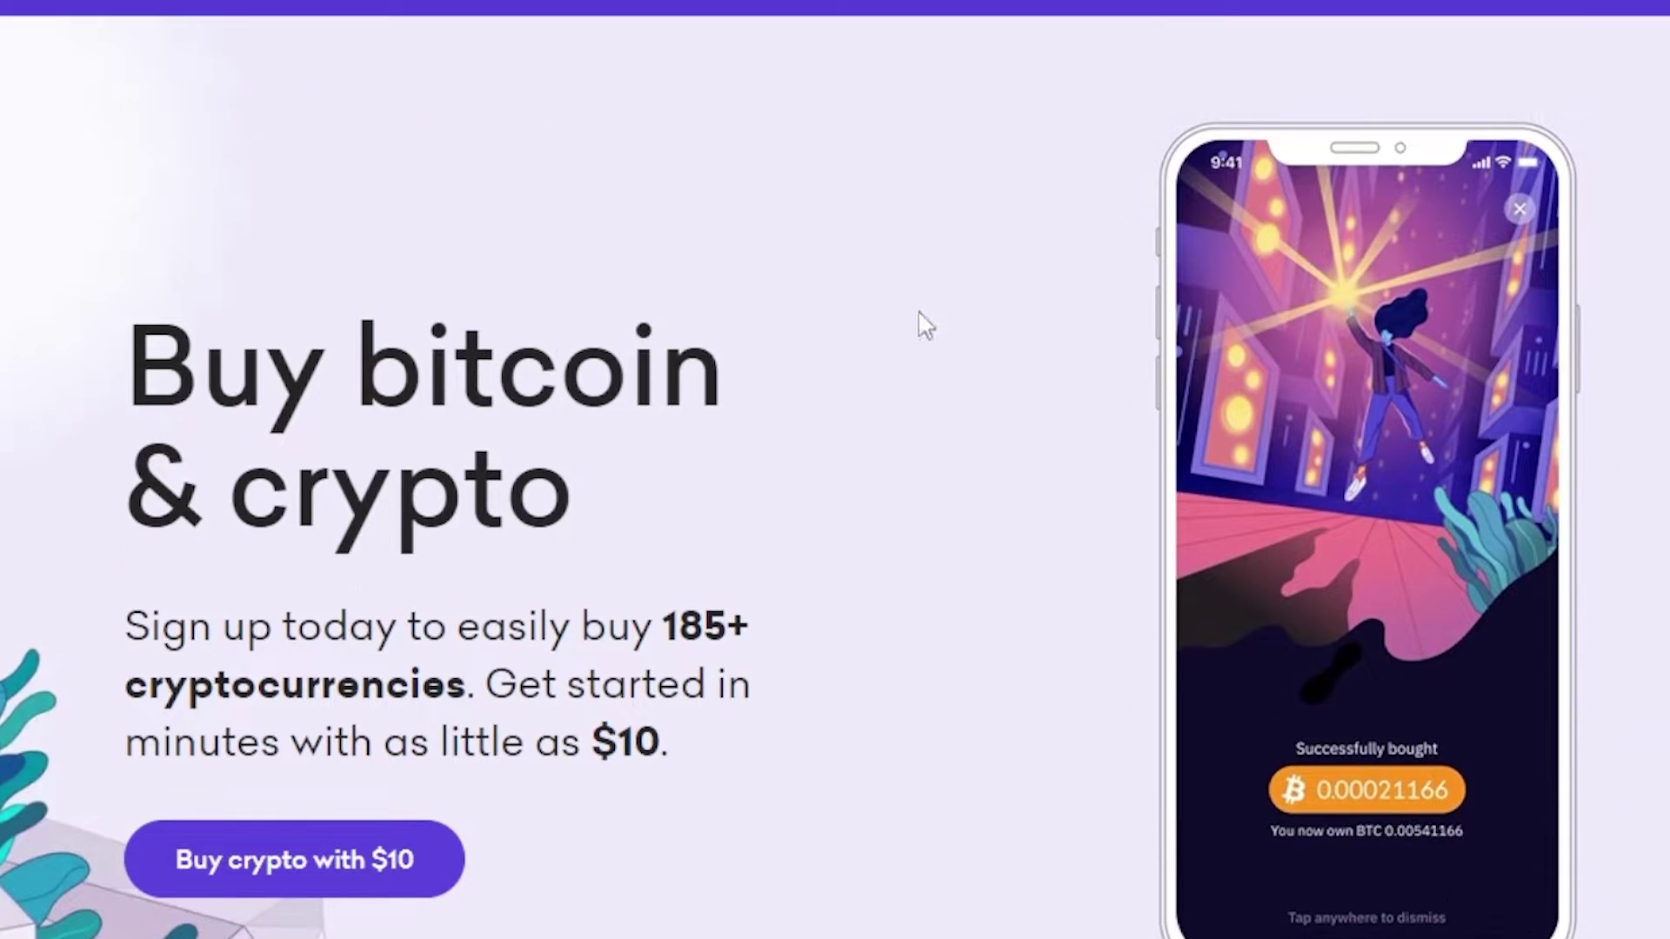
{"action": "scroll", "coordinate": [835, 477], "scroll_direction": "up", "scroll_amount": 2}
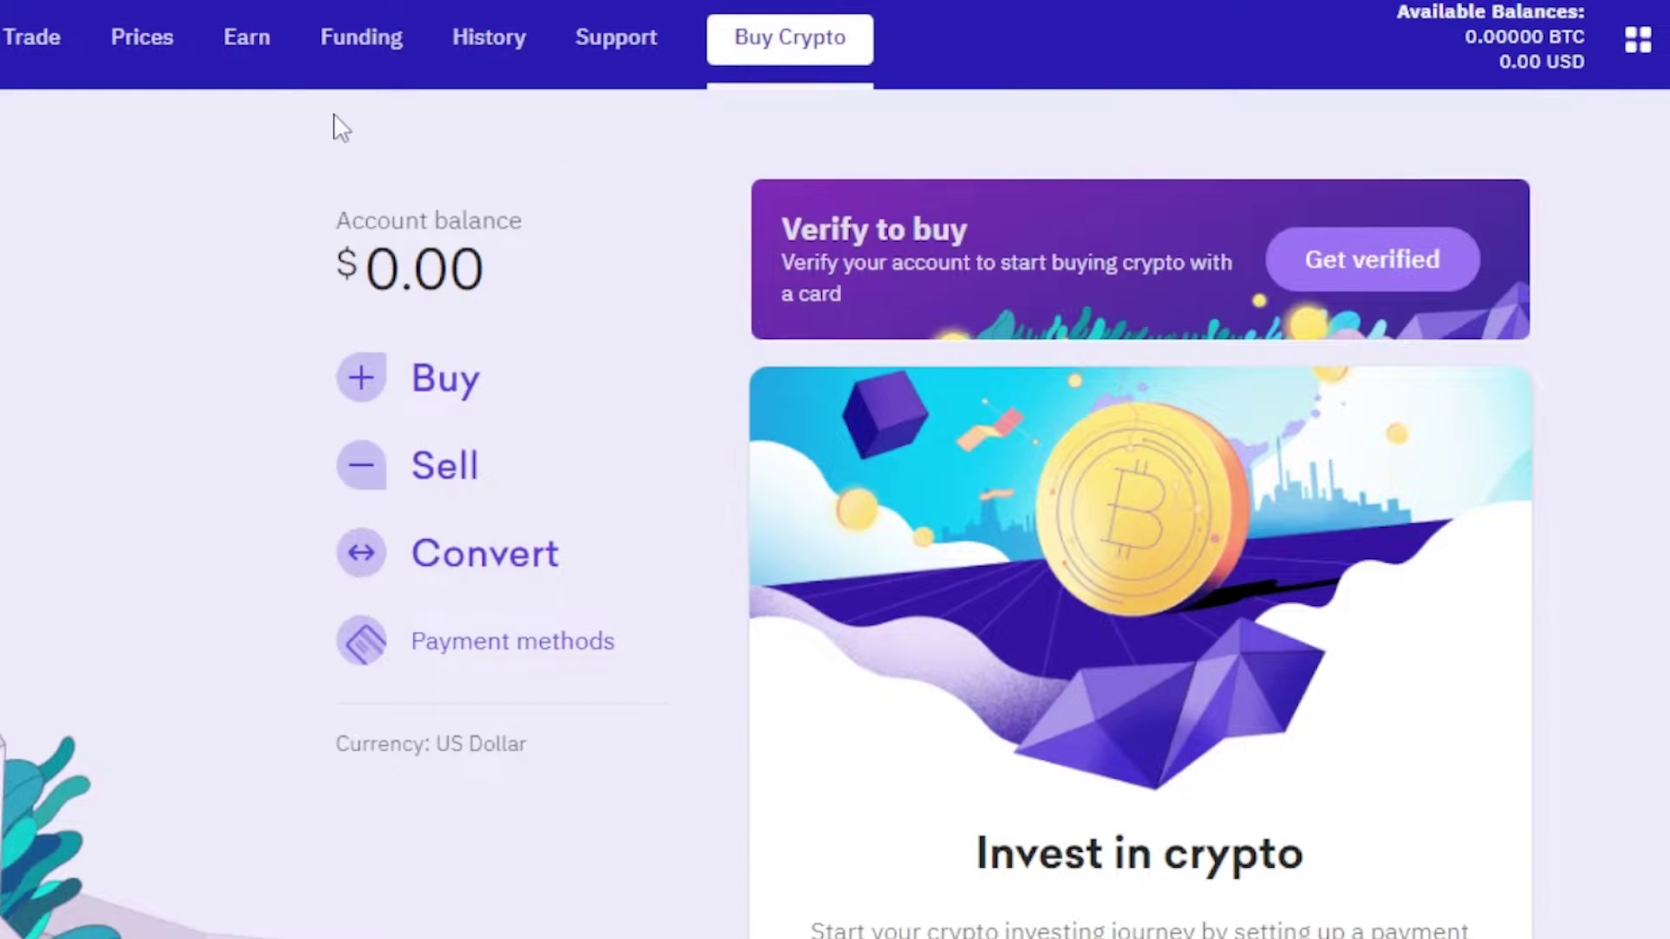
{"action": "left_click", "coordinate": [28, 42]}
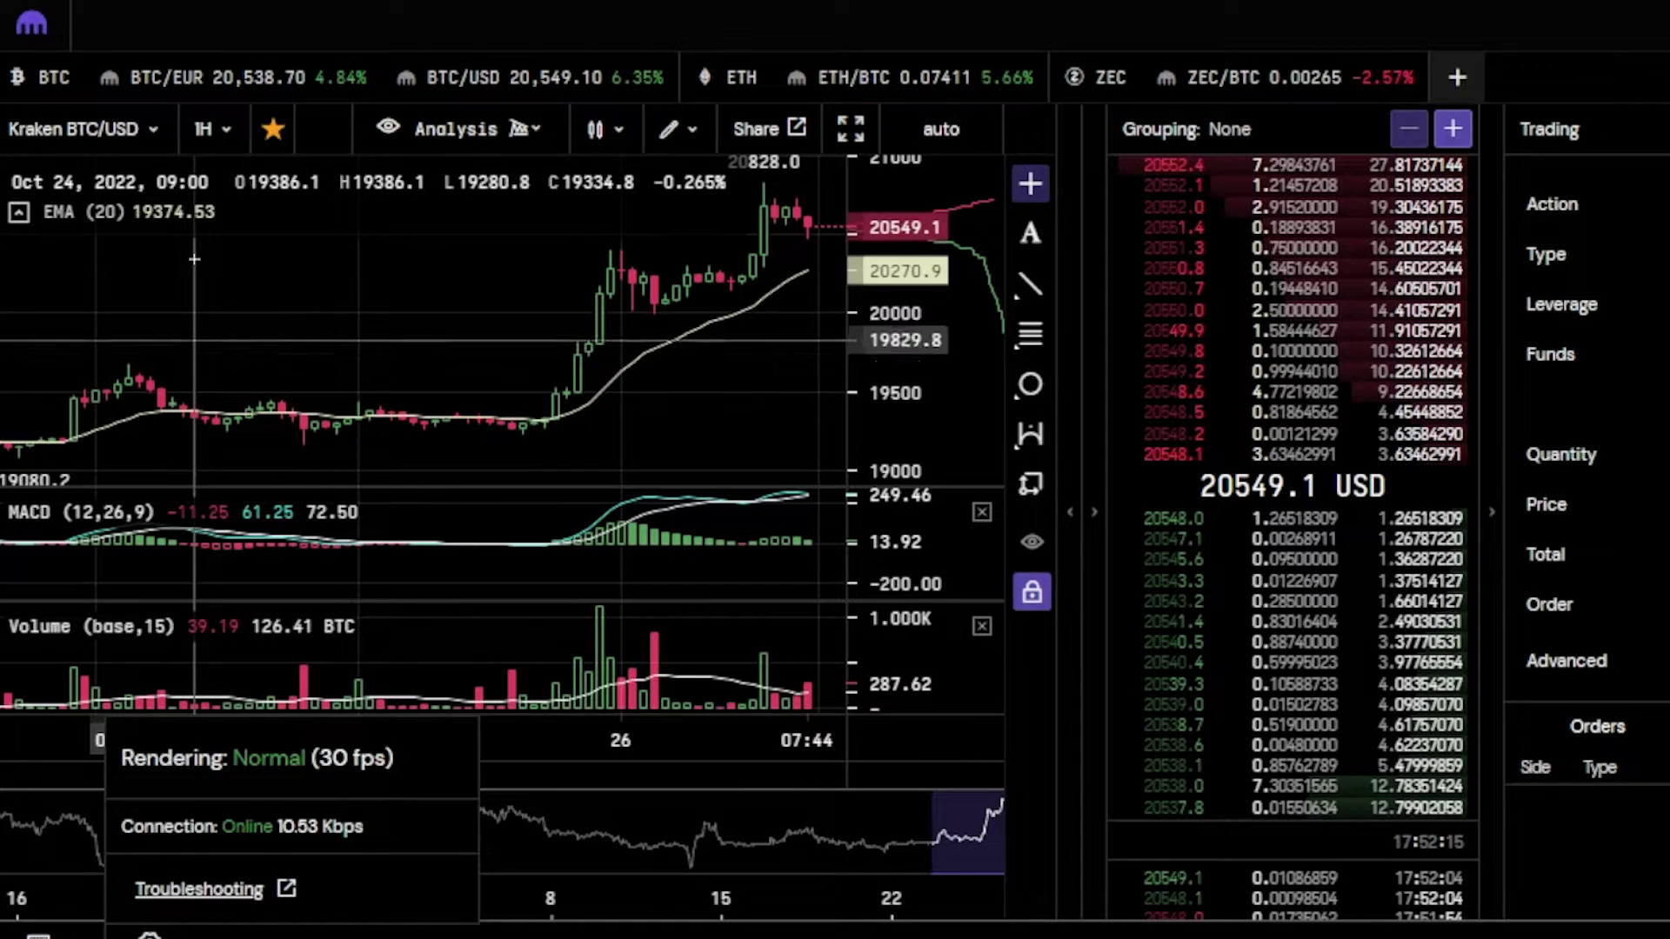
Step: Switch the chart to BTC/EUR, dismiss the theme settings, and collapse the trading panel and order book
{"action": "left_click", "coordinate": [213, 87]}
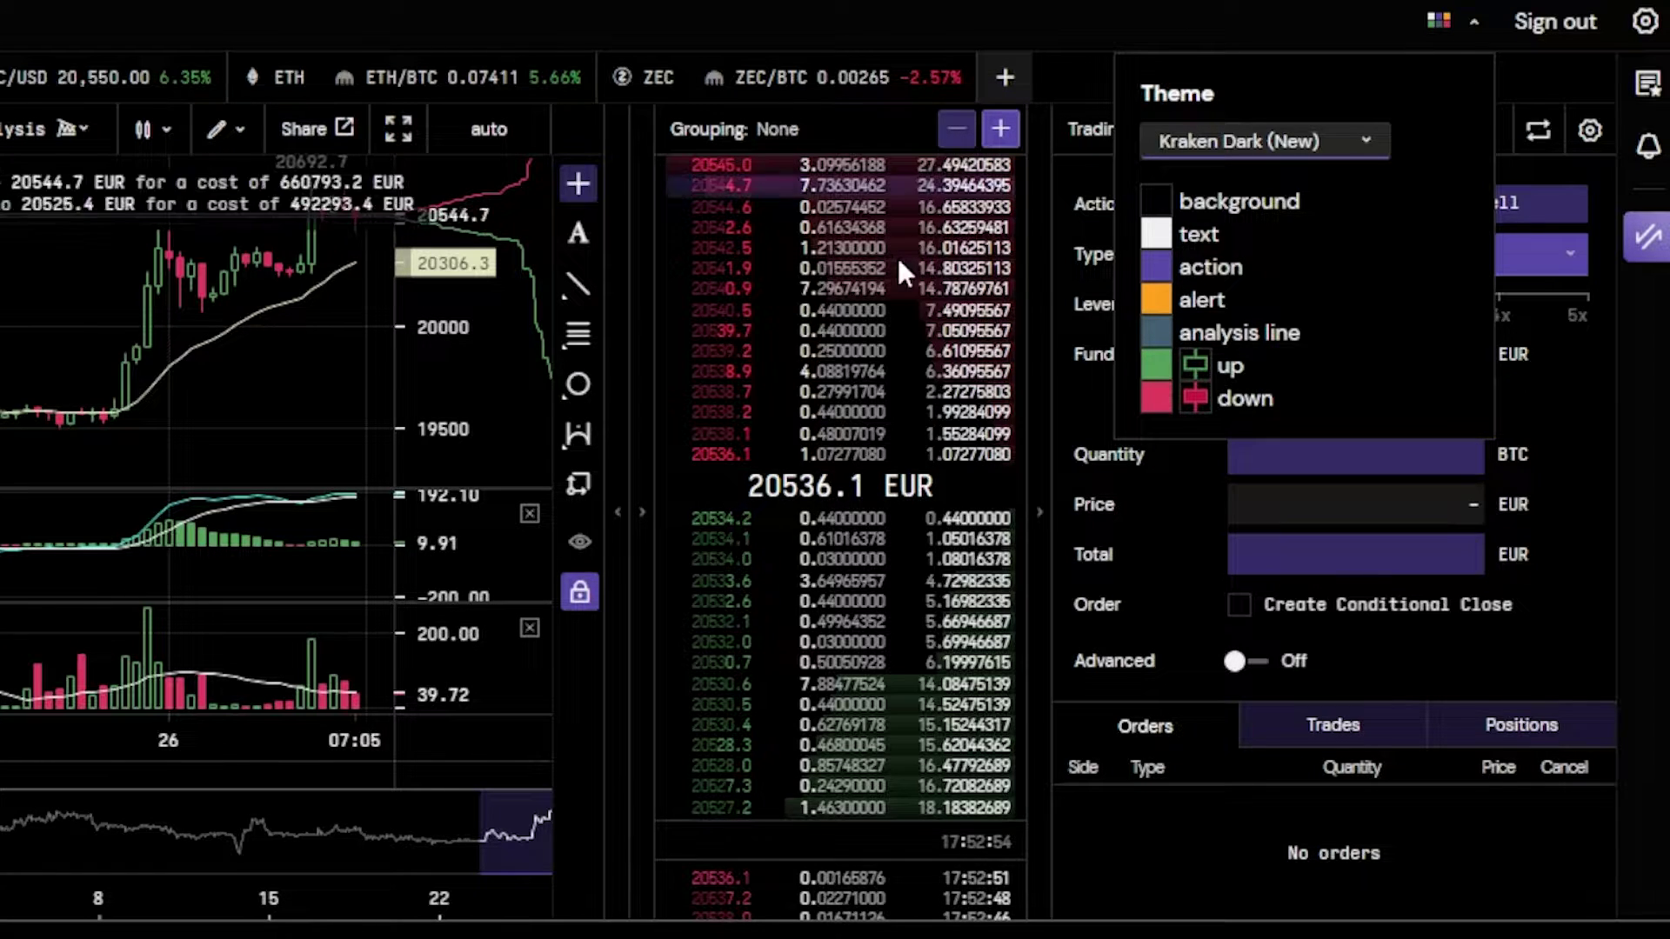
{"action": "left_click", "coordinate": [1469, 35]}
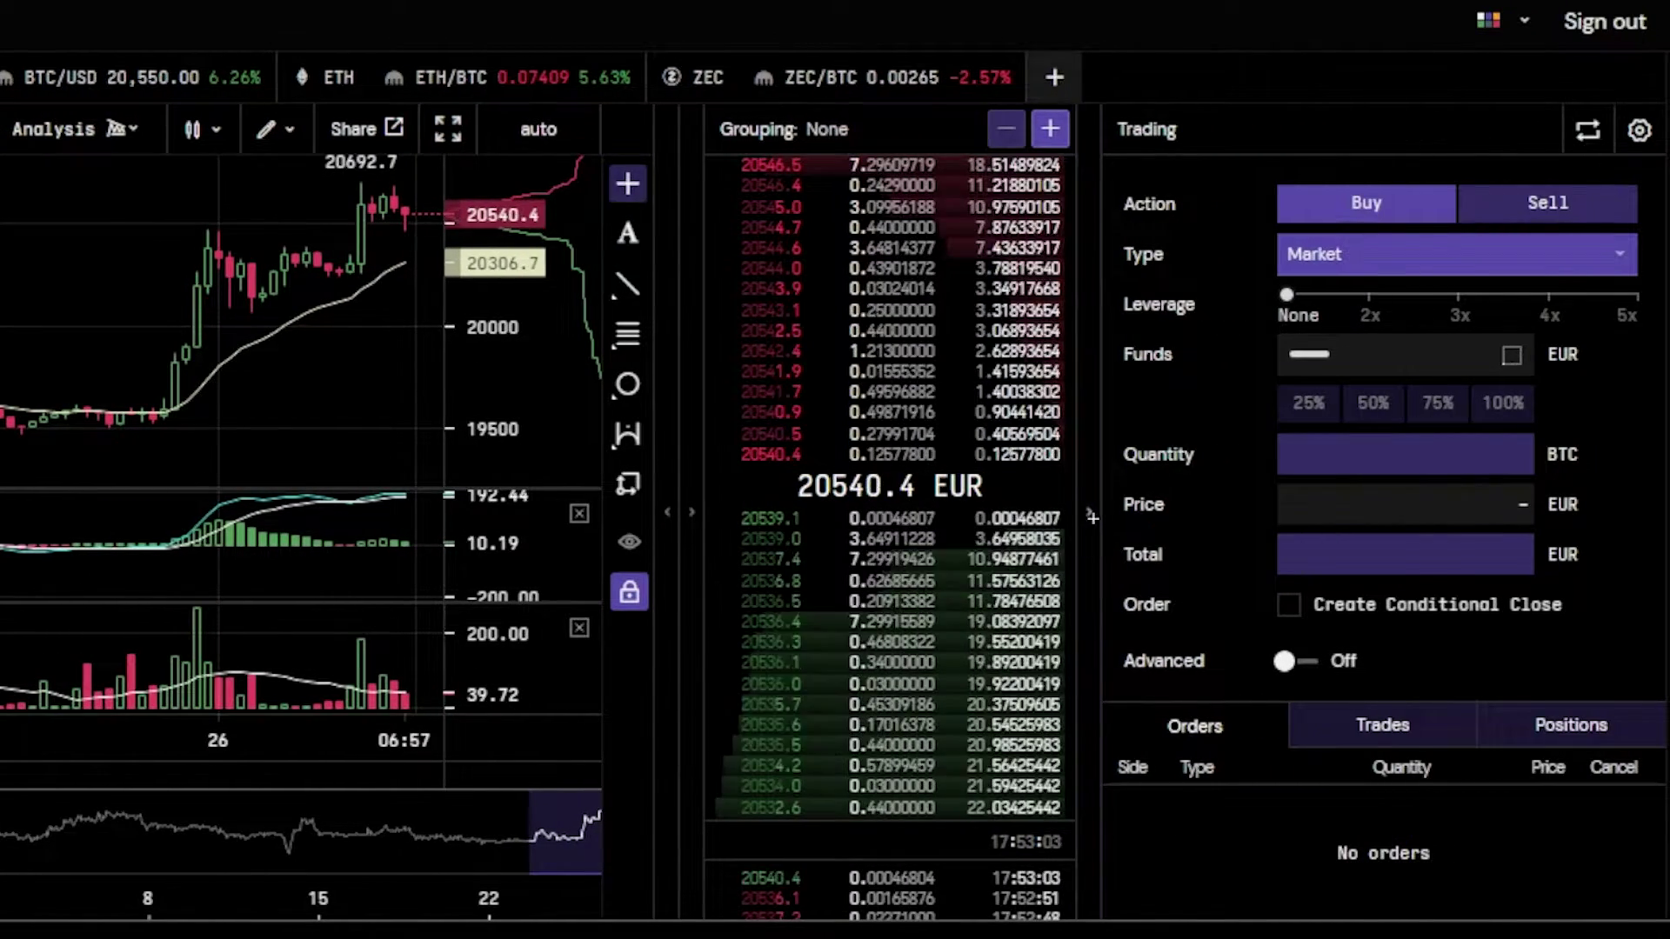
{"action": "left_click", "coordinate": [1094, 520]}
{"action": "left_click", "coordinate": [1268, 526]}
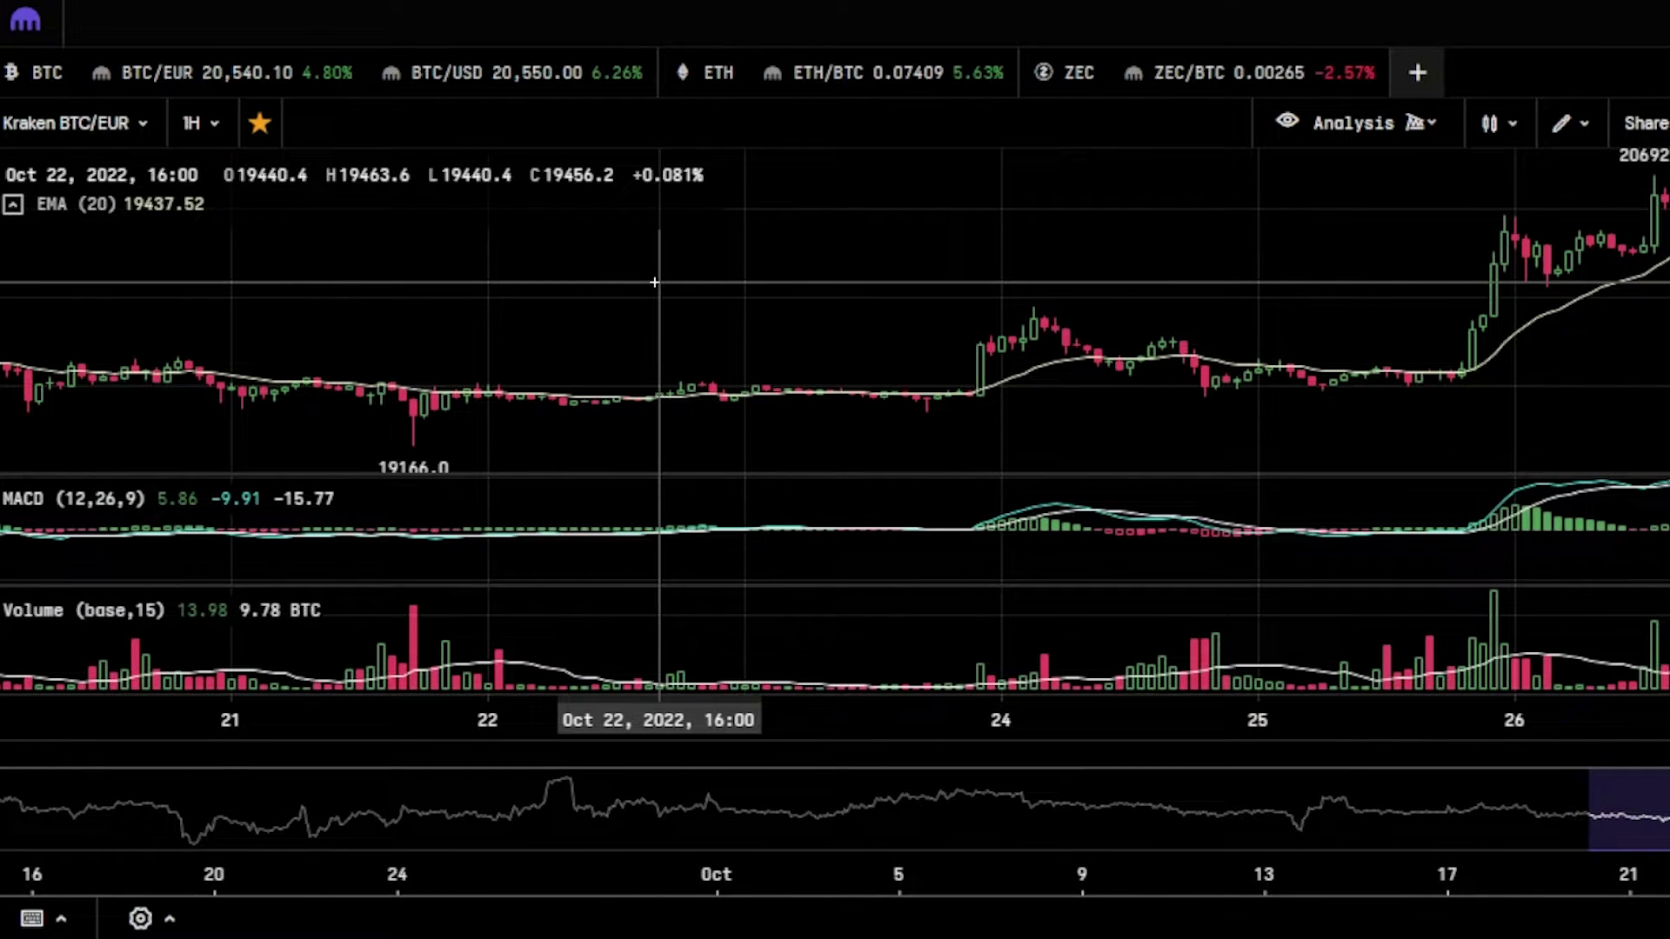
Step: Check the interval list, keeping 1H, then show the Candlestick, Linear Y-axis and grid options
{"action": "left_click", "coordinate": [226, 131]}
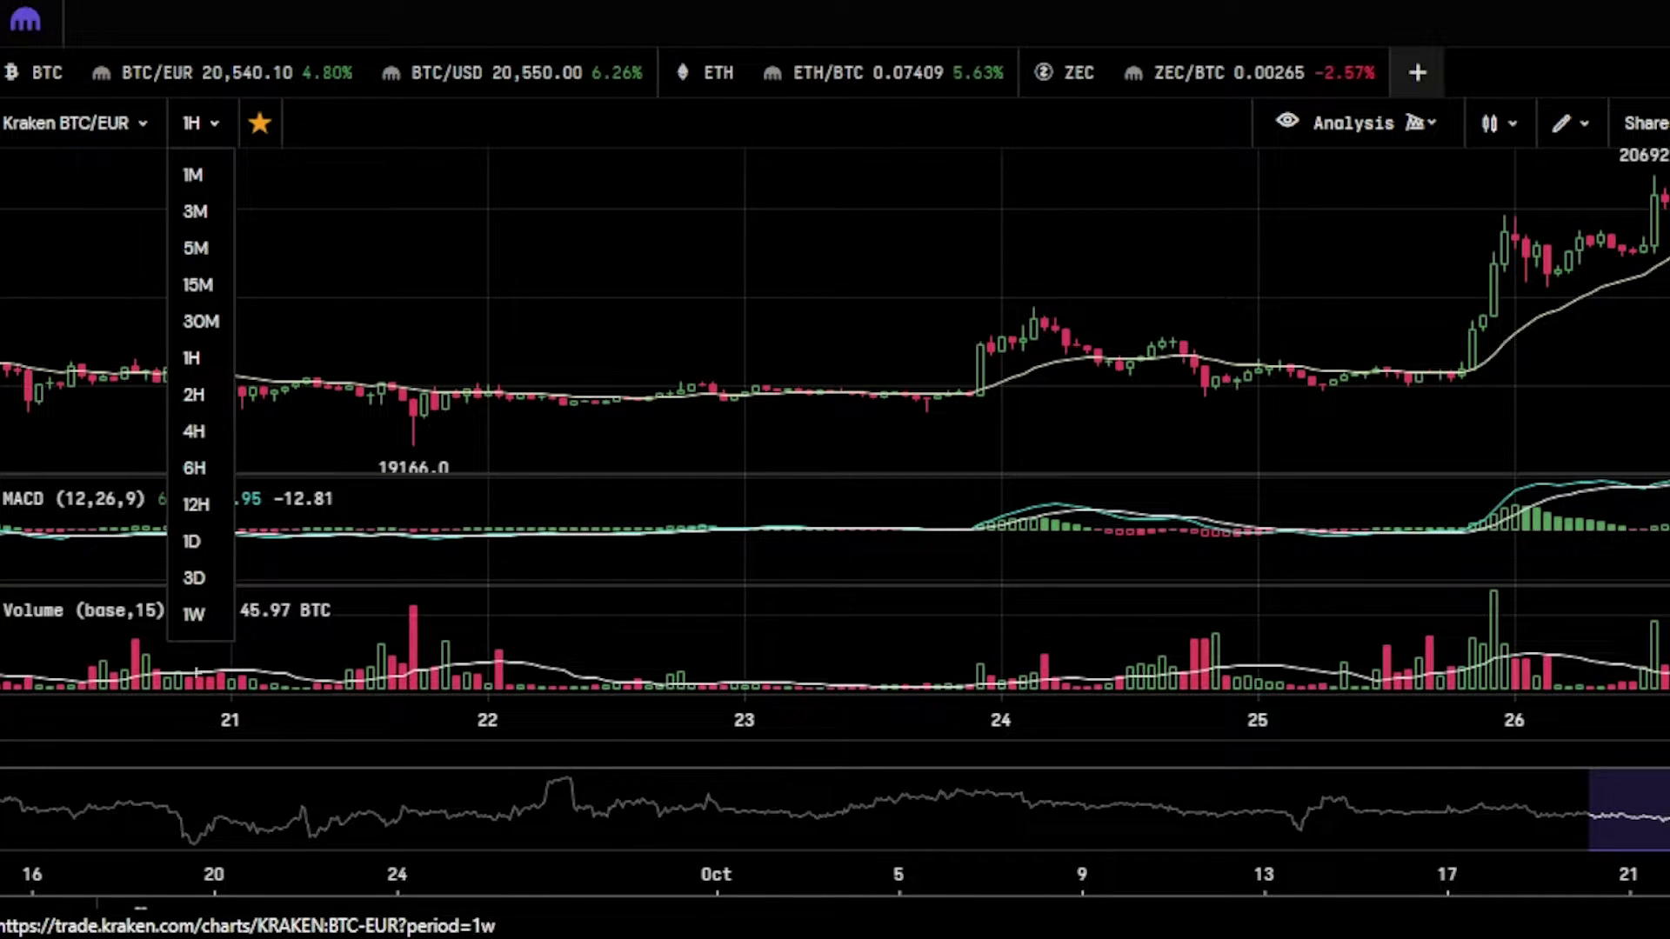
{"action": "left_click", "coordinate": [213, 123]}
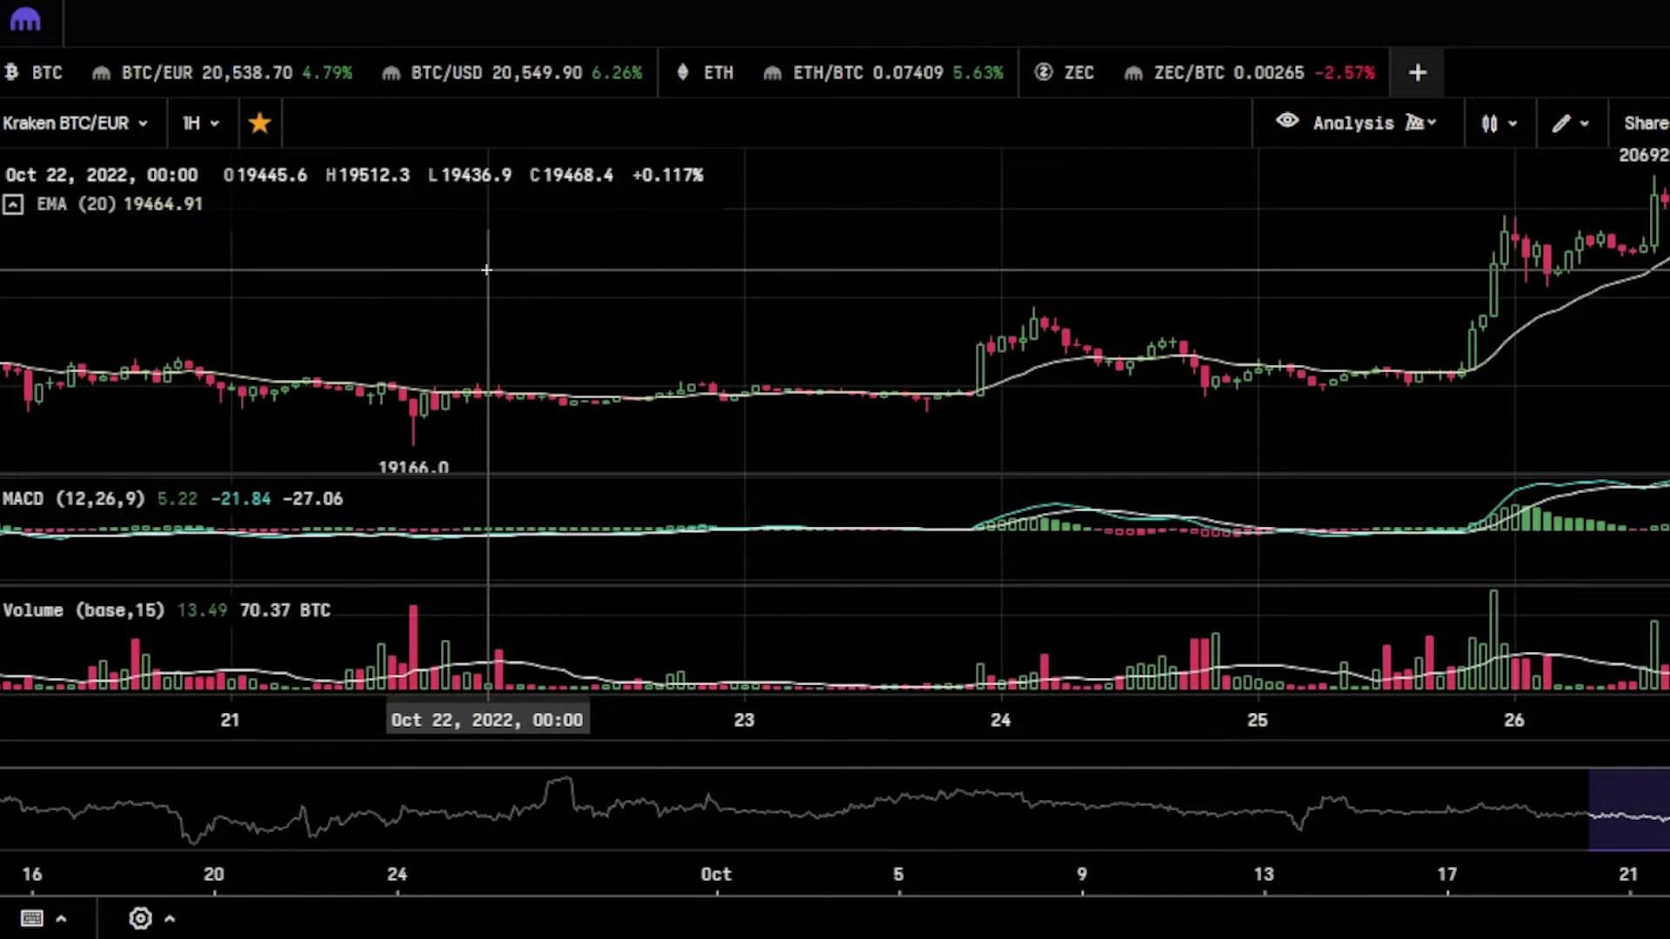
{"action": "left_click", "coordinate": [1498, 124]}
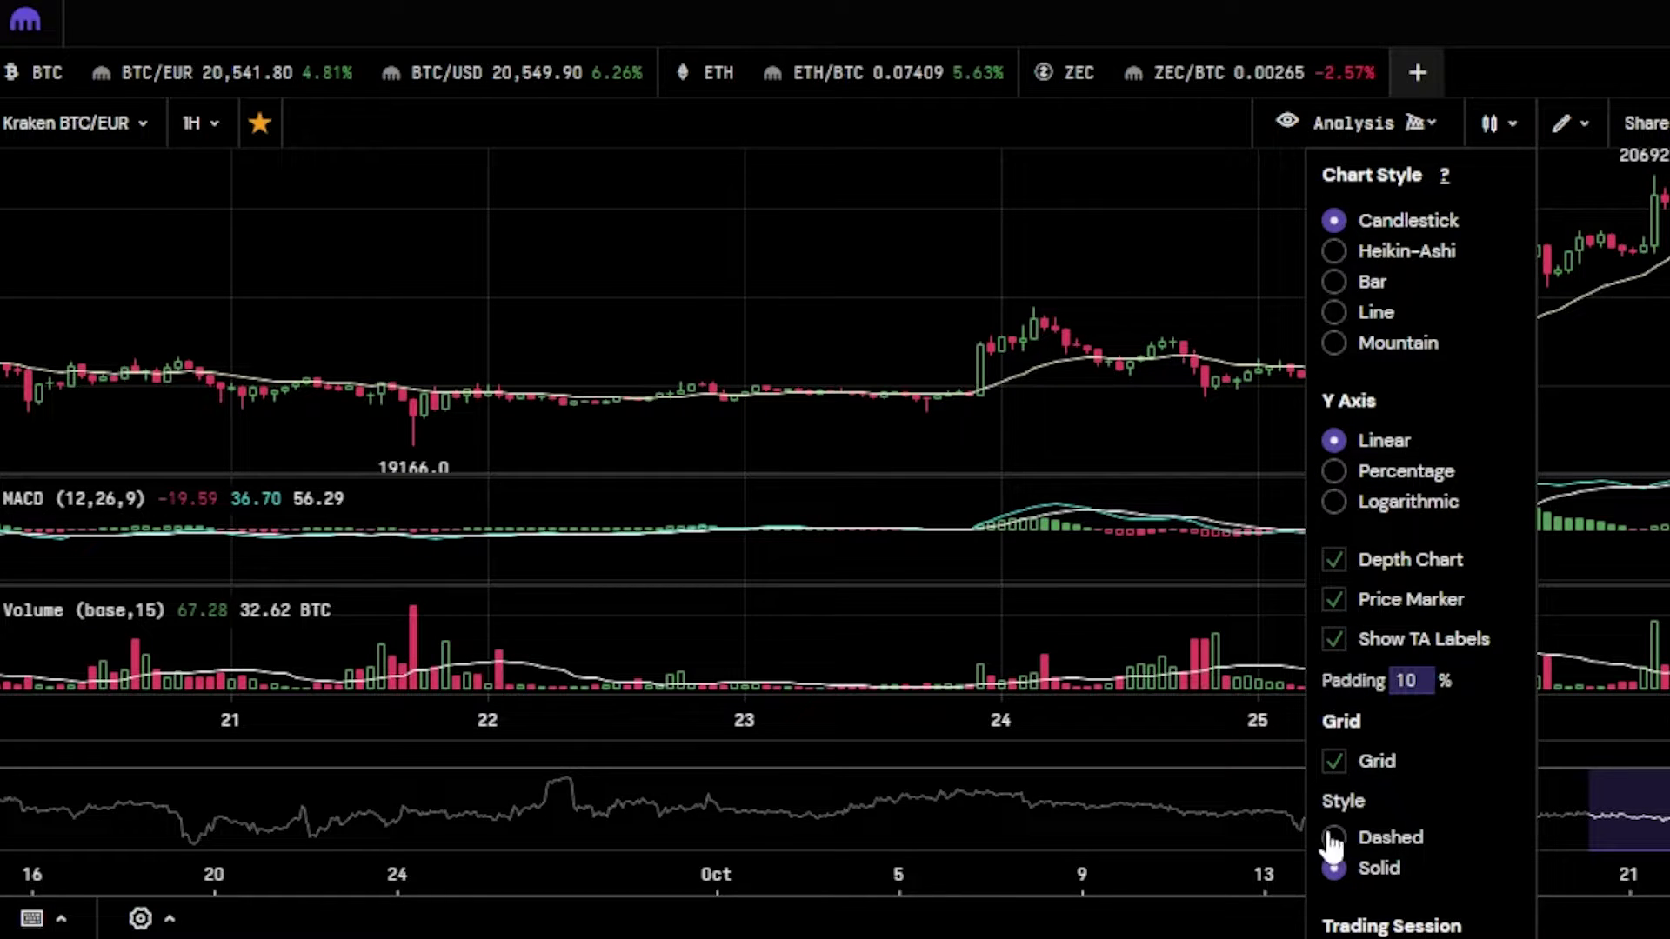
Step: Review the EMA, MACD and Volume indicators in Analysis, then hide the Analysis tools
{"action": "left_click", "coordinate": [1418, 126]}
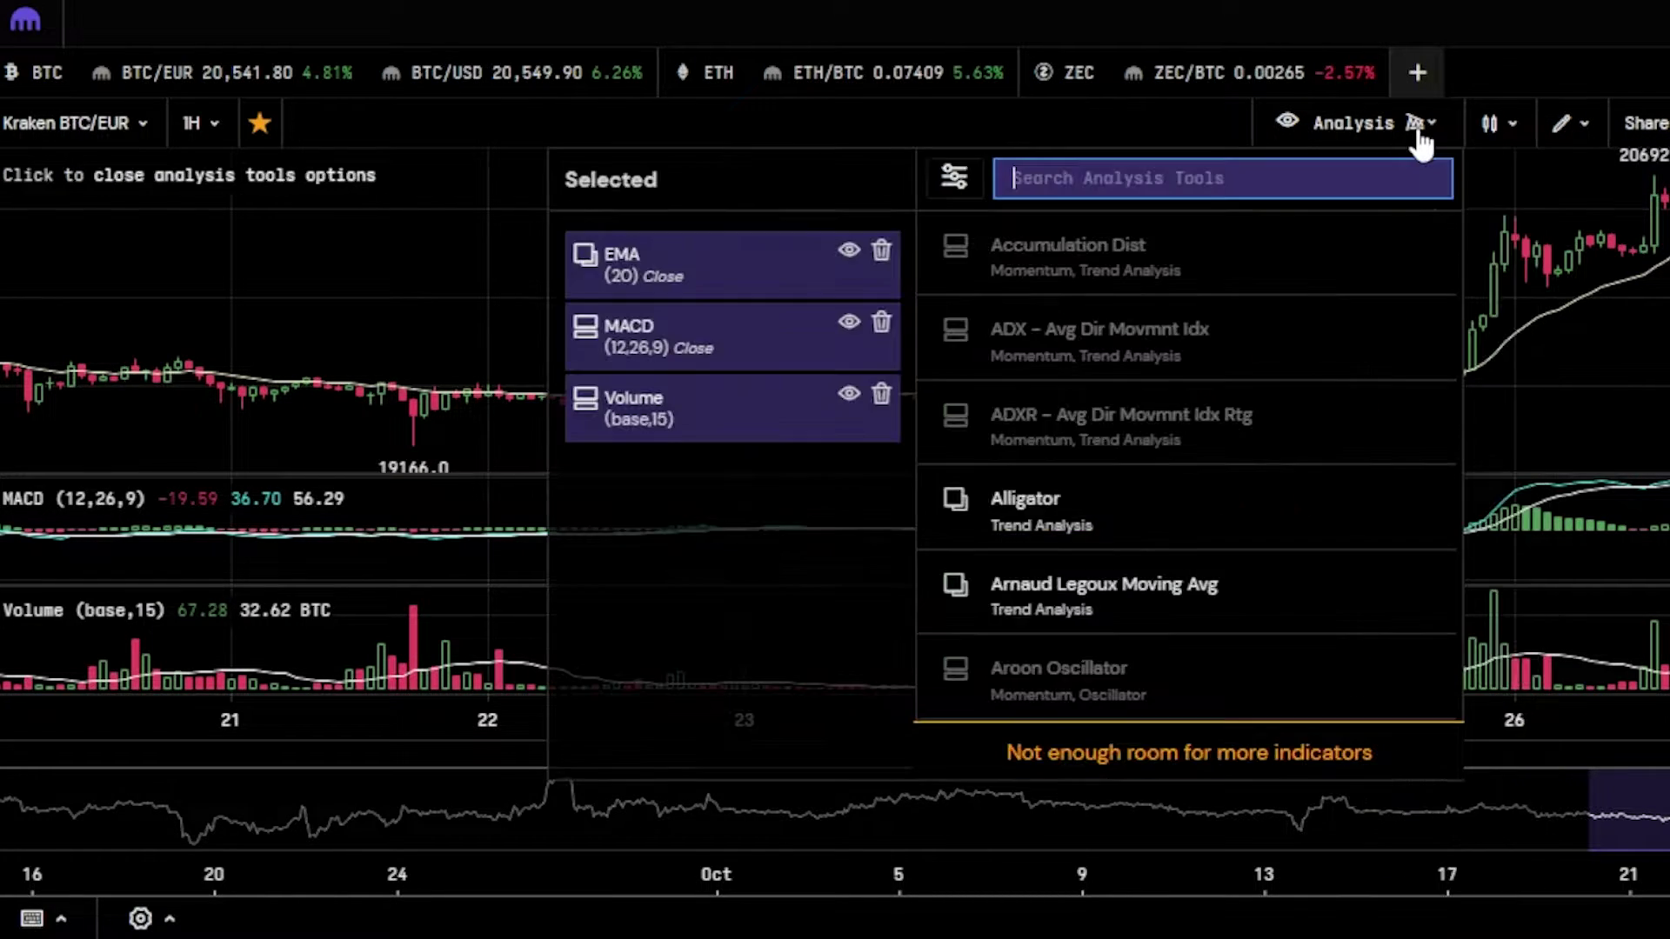
{"action": "left_click", "coordinate": [1620, 26]}
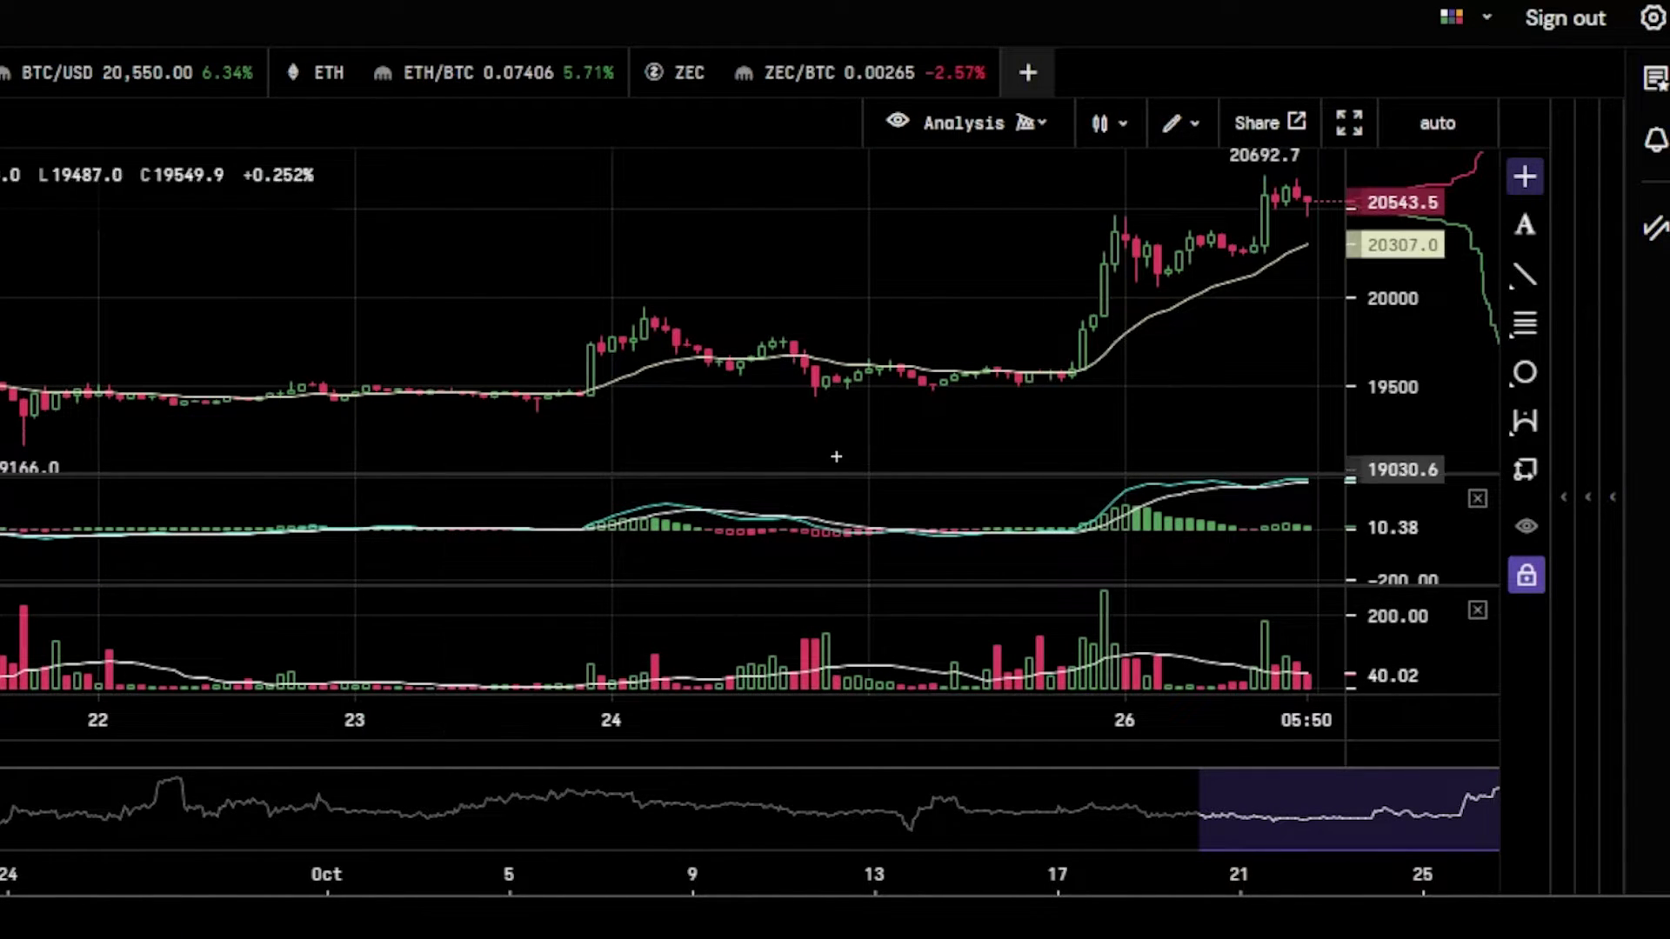
{"action": "left_click", "coordinate": [1175, 130]}
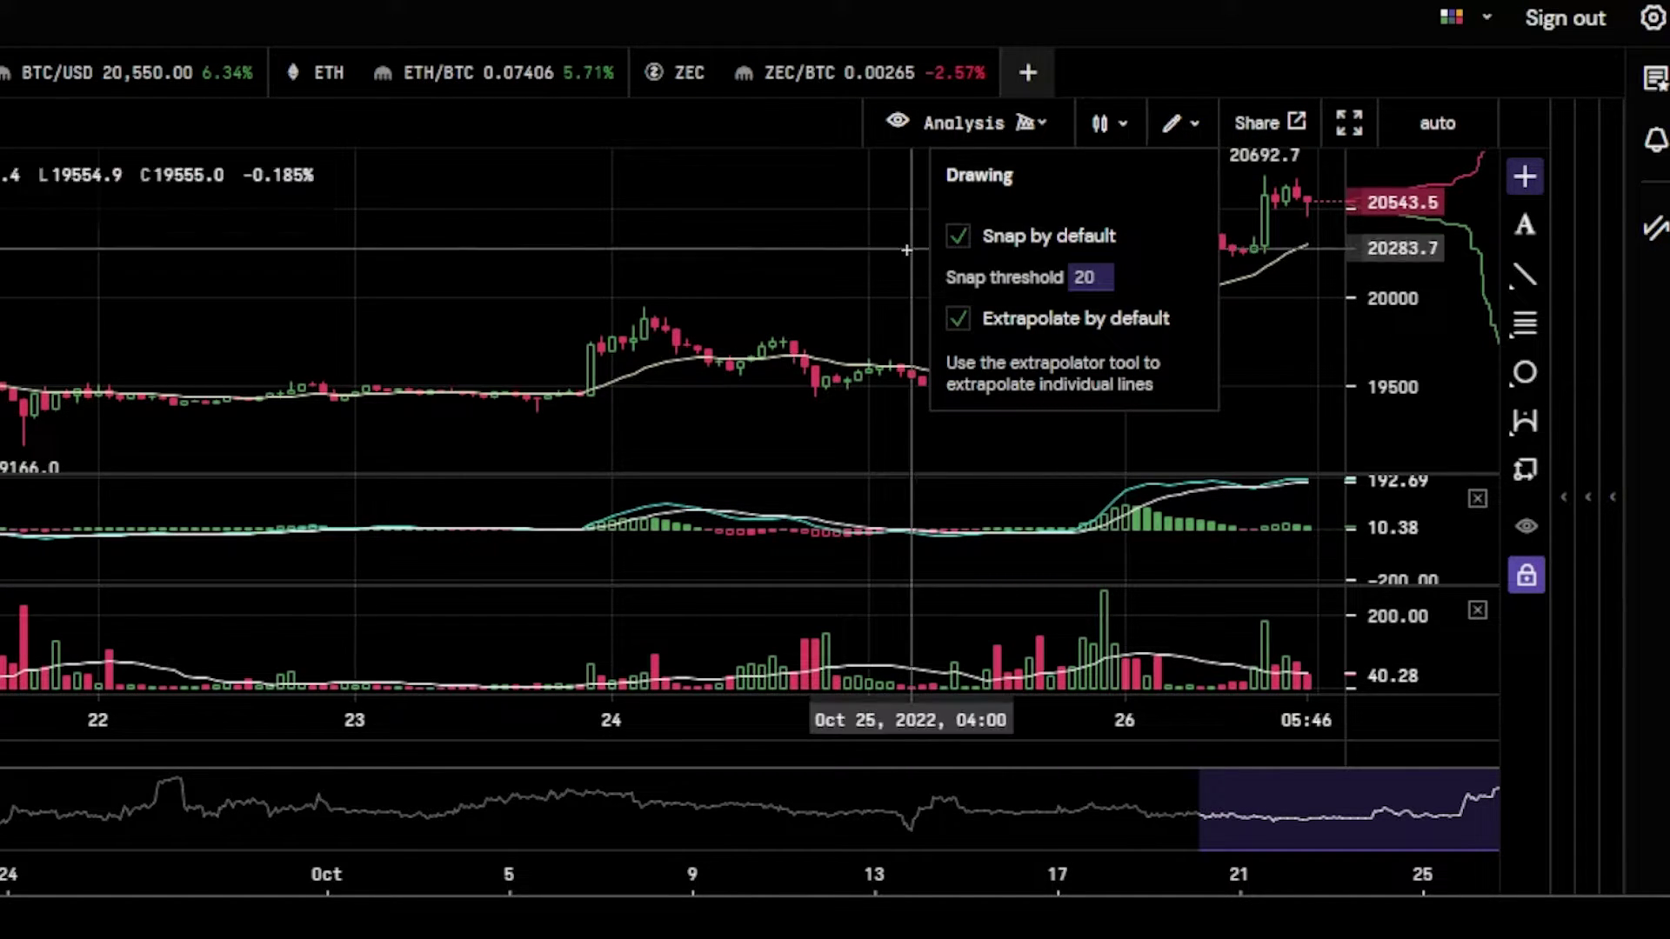
{"action": "left_click", "coordinate": [1222, 60]}
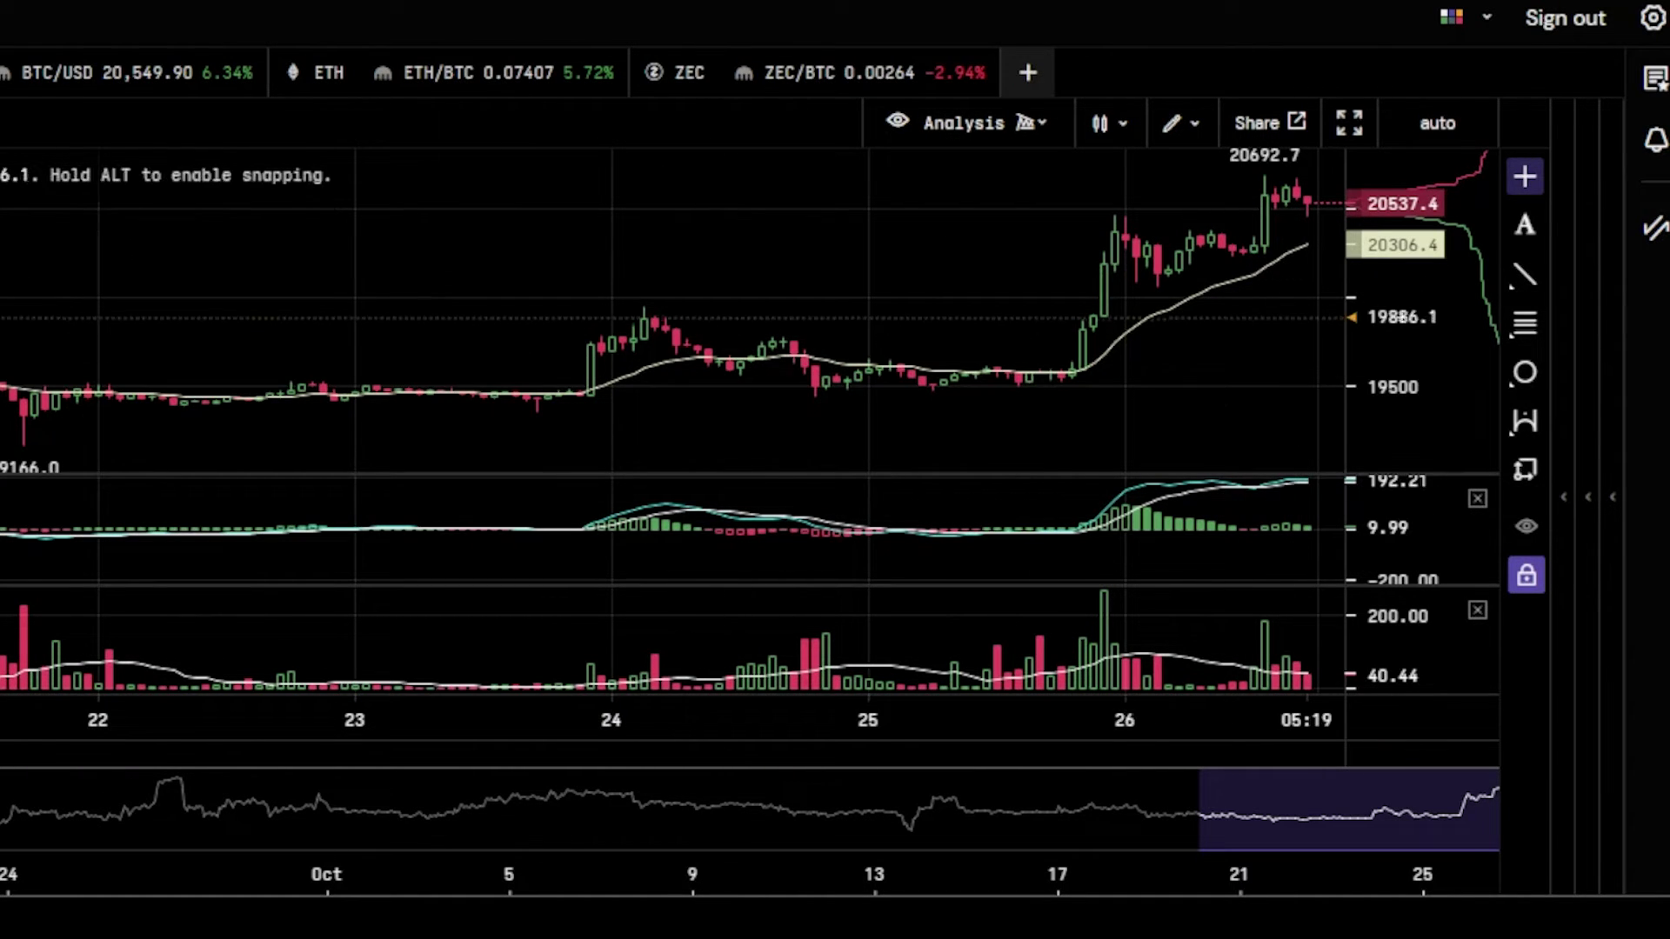
Step: Expand the depth chart and order book, mark the 20565.8 level, and zoom to recent hours
{"action": "left_click", "coordinate": [1566, 496]}
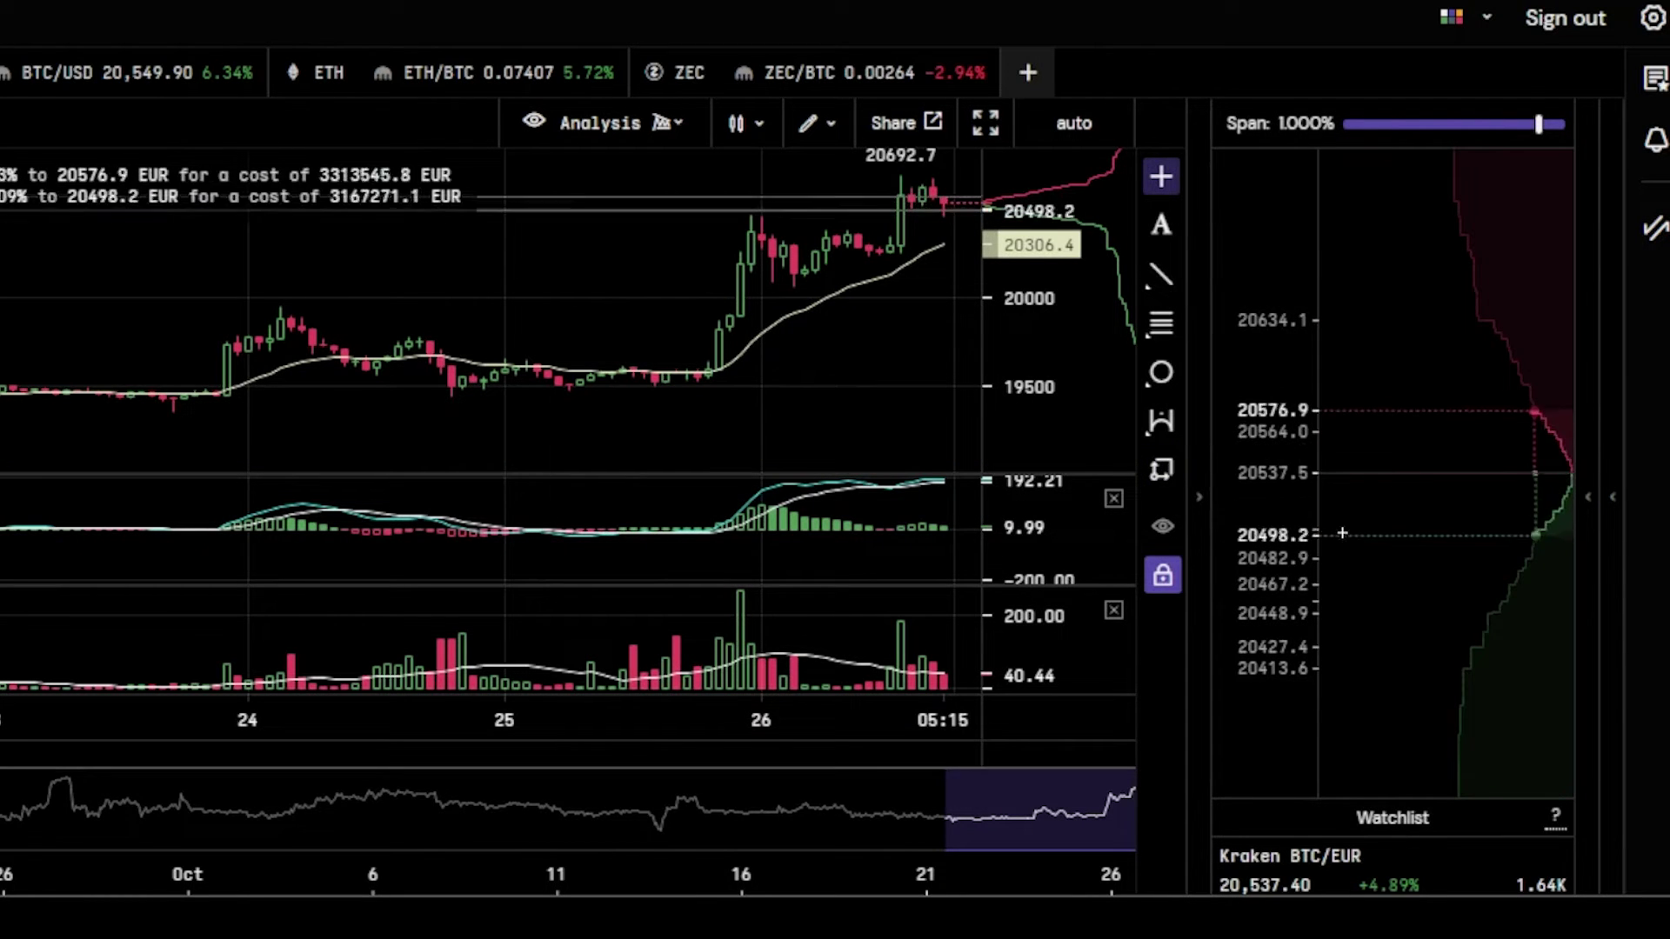
{"action": "left_click", "coordinate": [1598, 522]}
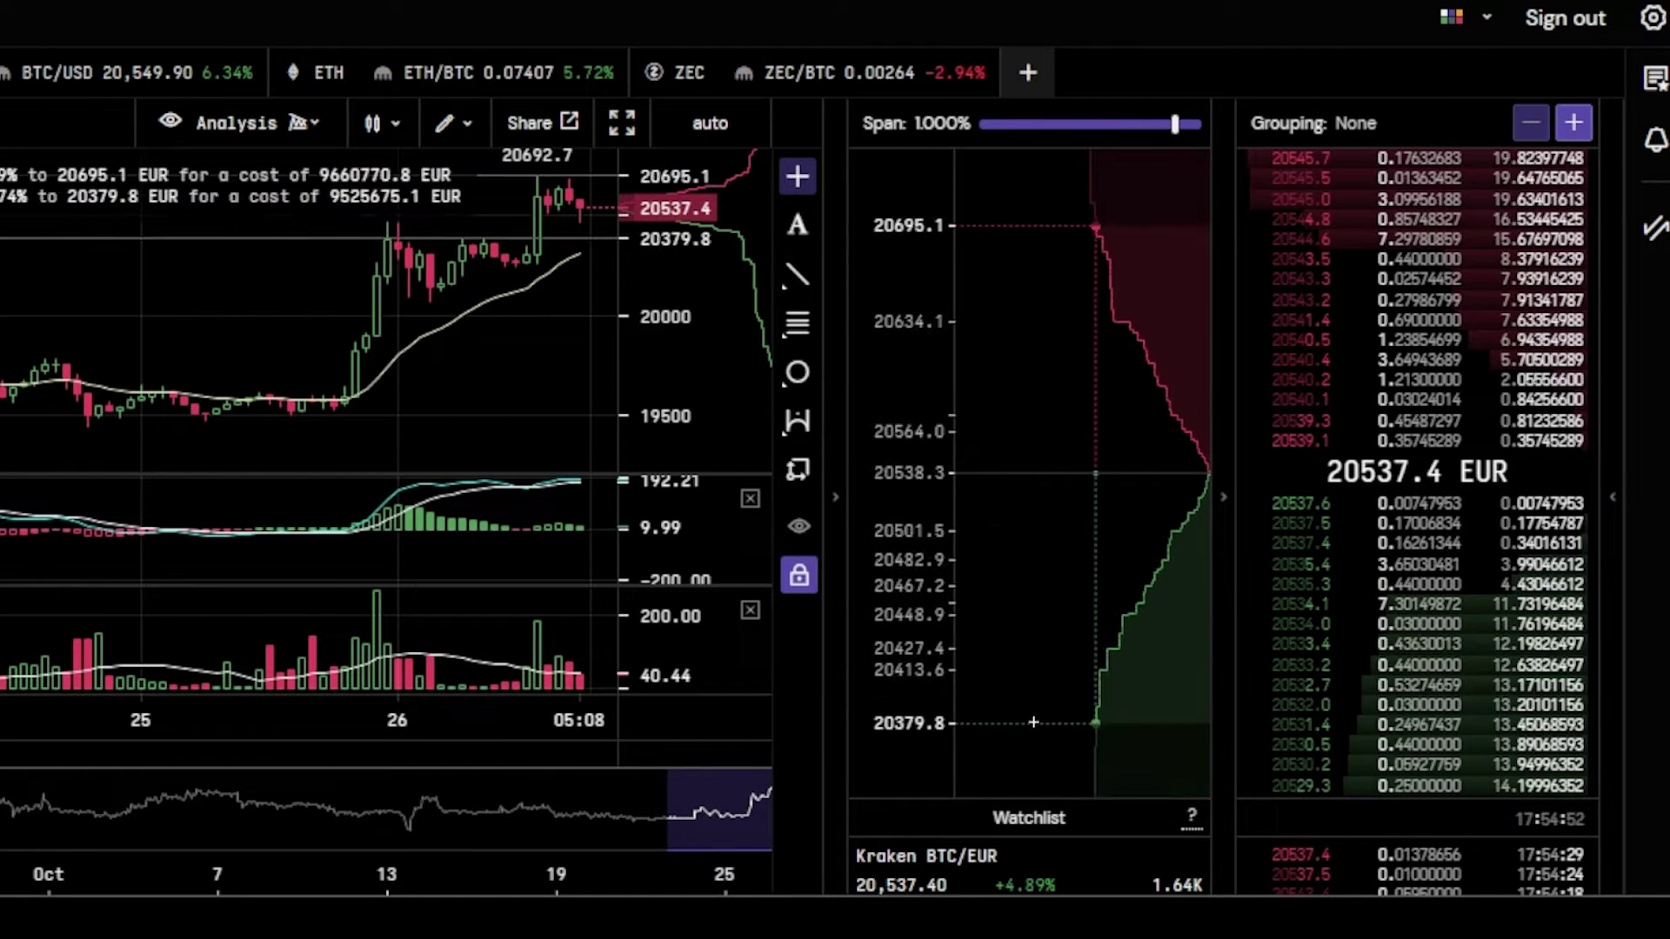
{"action": "left_click_drag", "start_coordinate": [951, 473], "coordinate": [951, 432]}
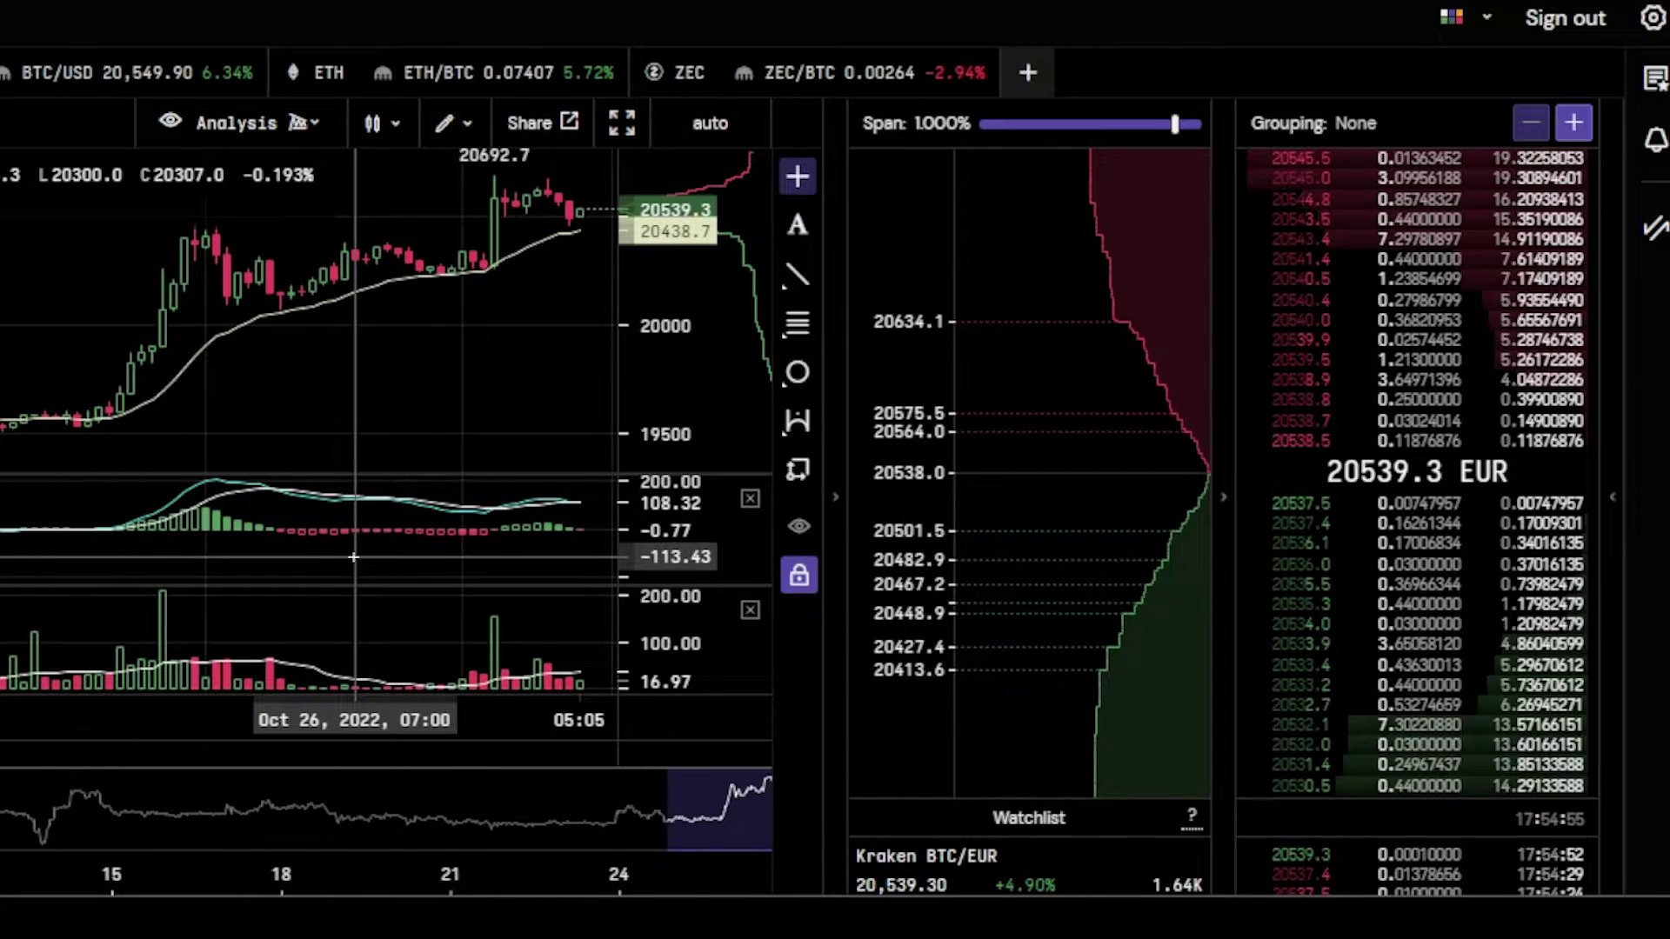
{"action": "scroll", "coordinate": [354, 556], "scroll_direction": "up", "scroll_amount": 3}
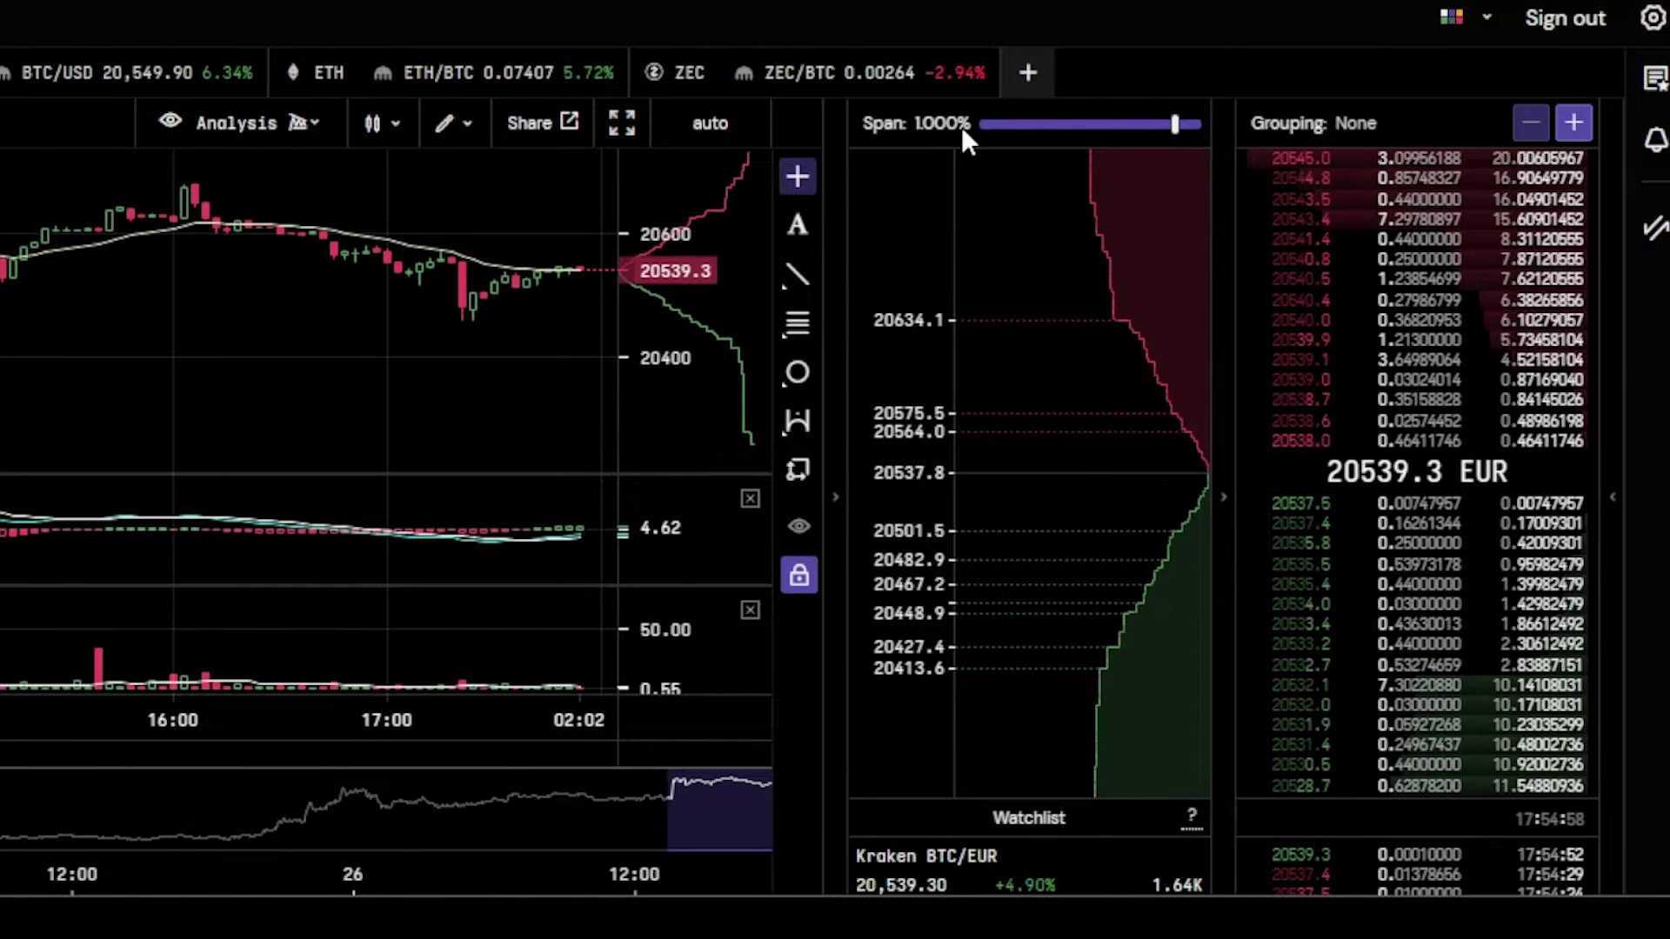
{"action": "left_click", "coordinate": [1224, 497]}
{"action": "left_click", "coordinate": [1199, 497]}
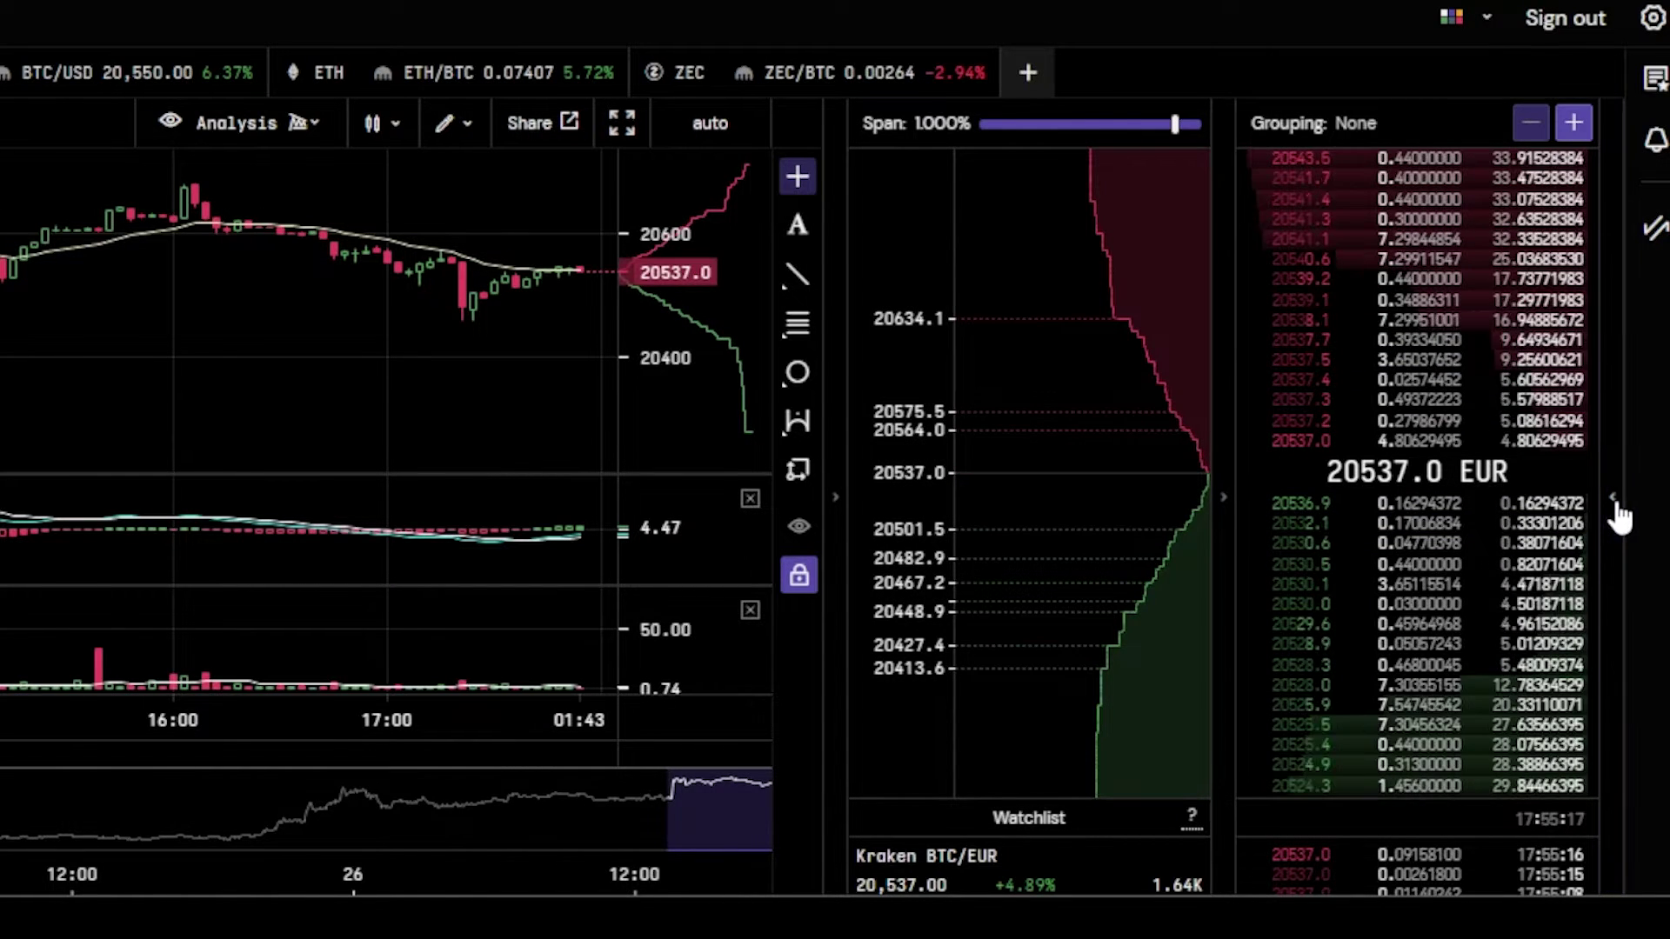
Step: Set up a 2x-leverage Buy Market order for 25% of funds, totalling 776.095 EUR
{"action": "left_click", "coordinate": [1615, 497]}
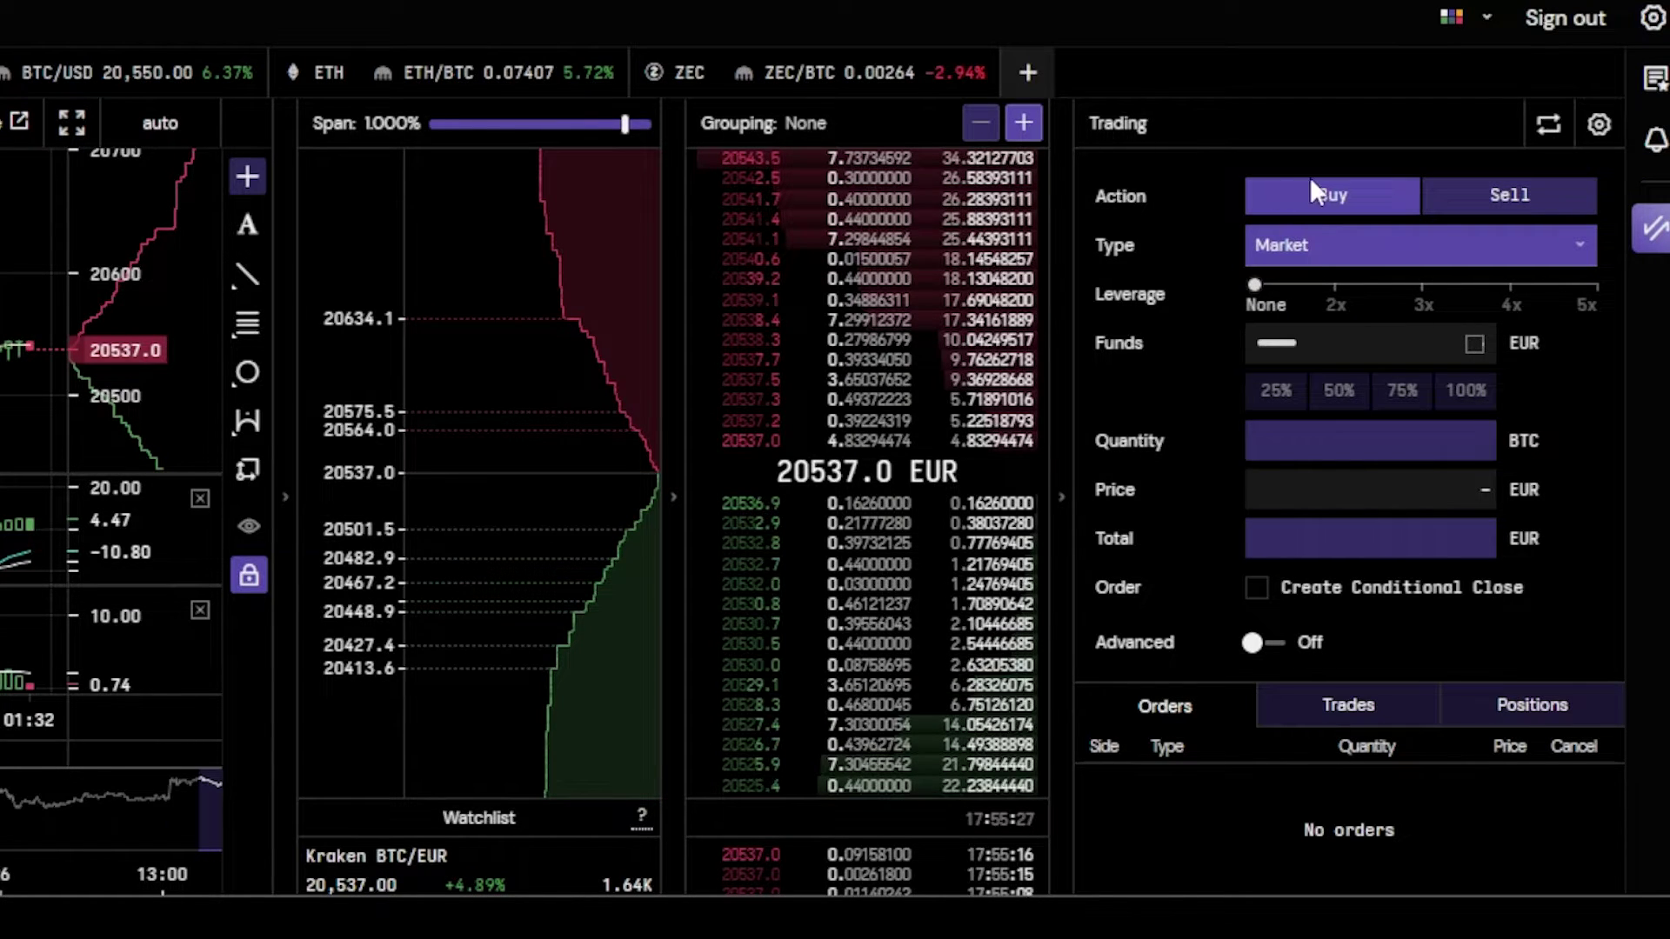
{"action": "left_click", "coordinate": [1348, 247]}
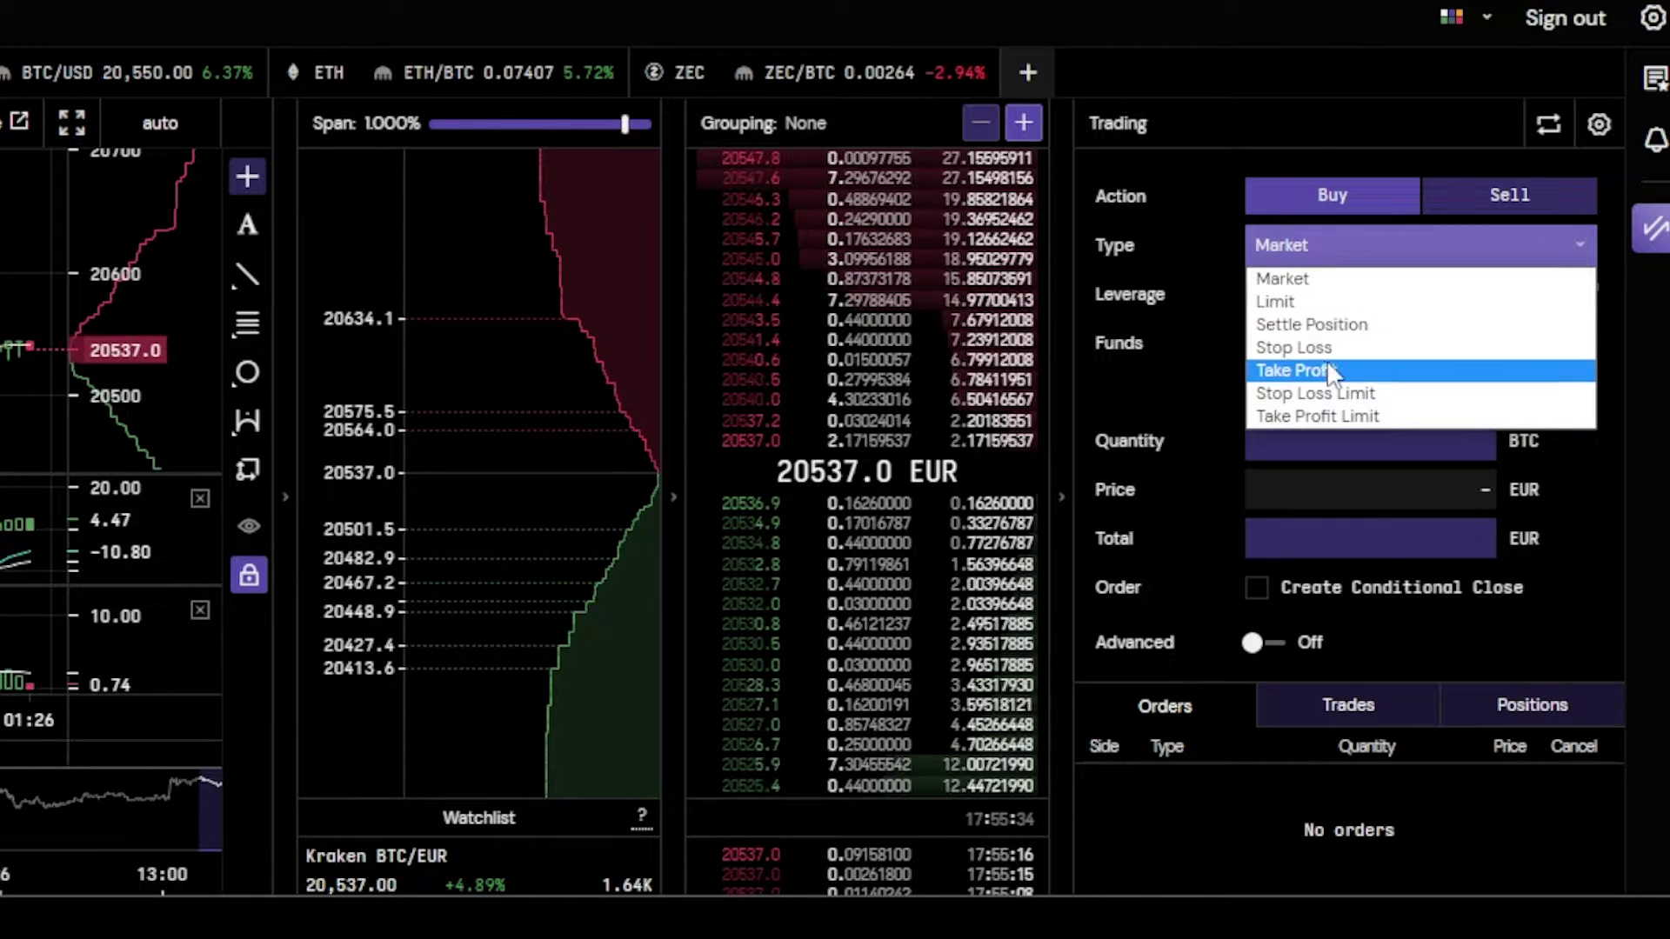
{"action": "left_click", "coordinate": [1278, 277]}
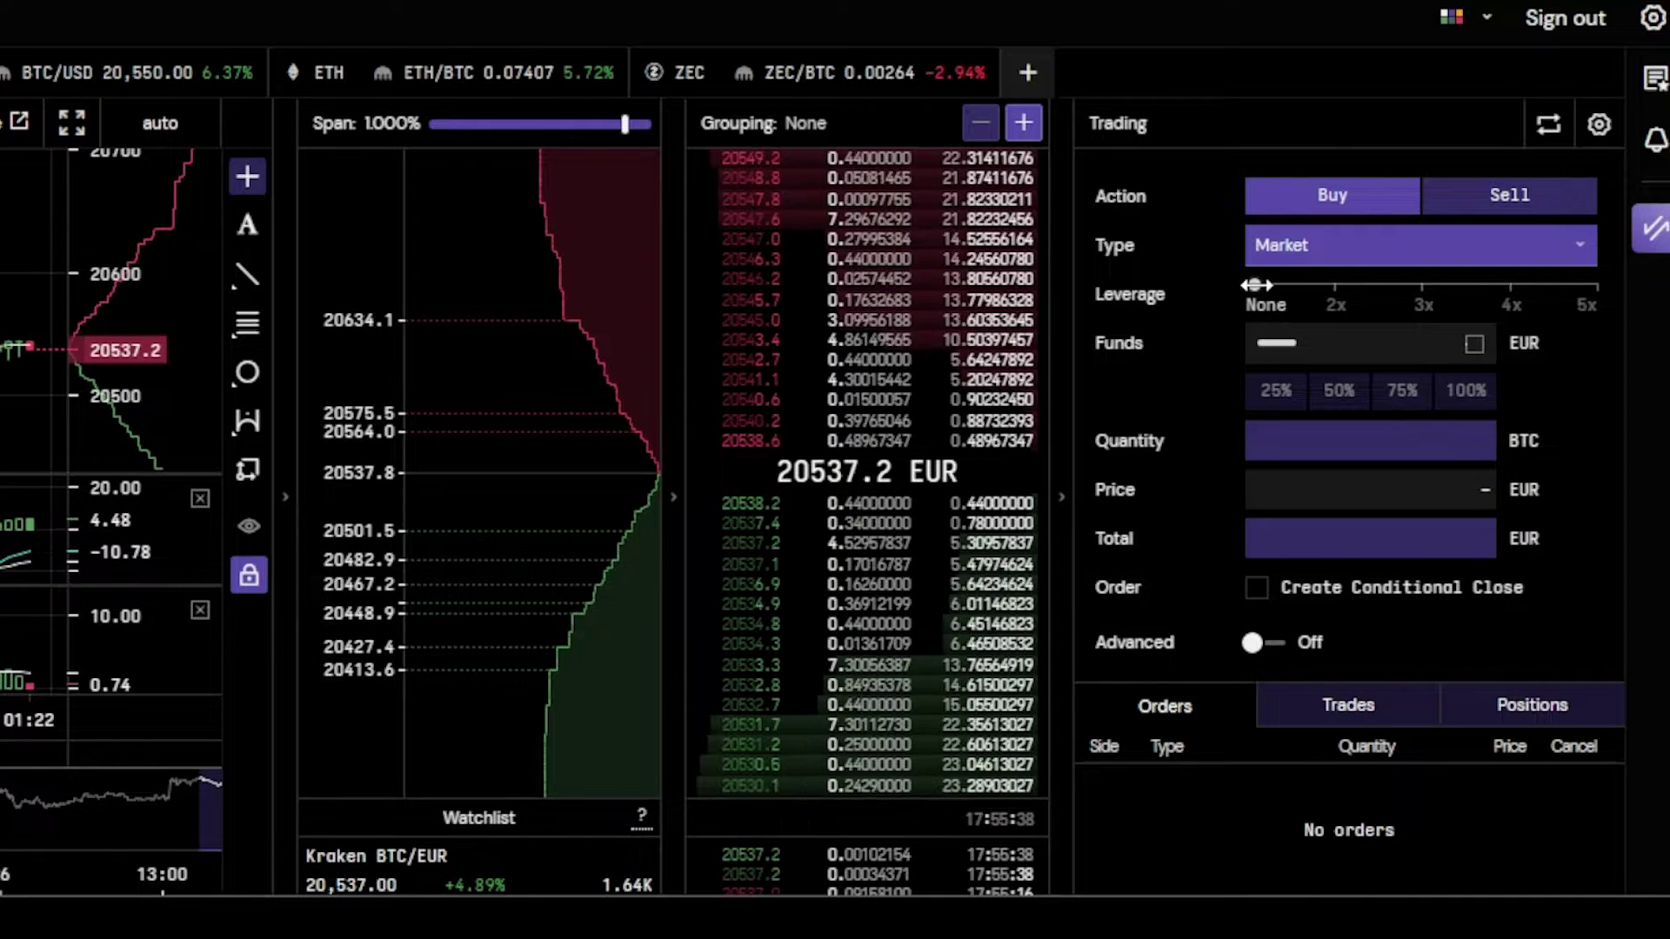
{"action": "left_click_drag", "start_coordinate": [1251, 281], "coordinate": [1334, 281]}
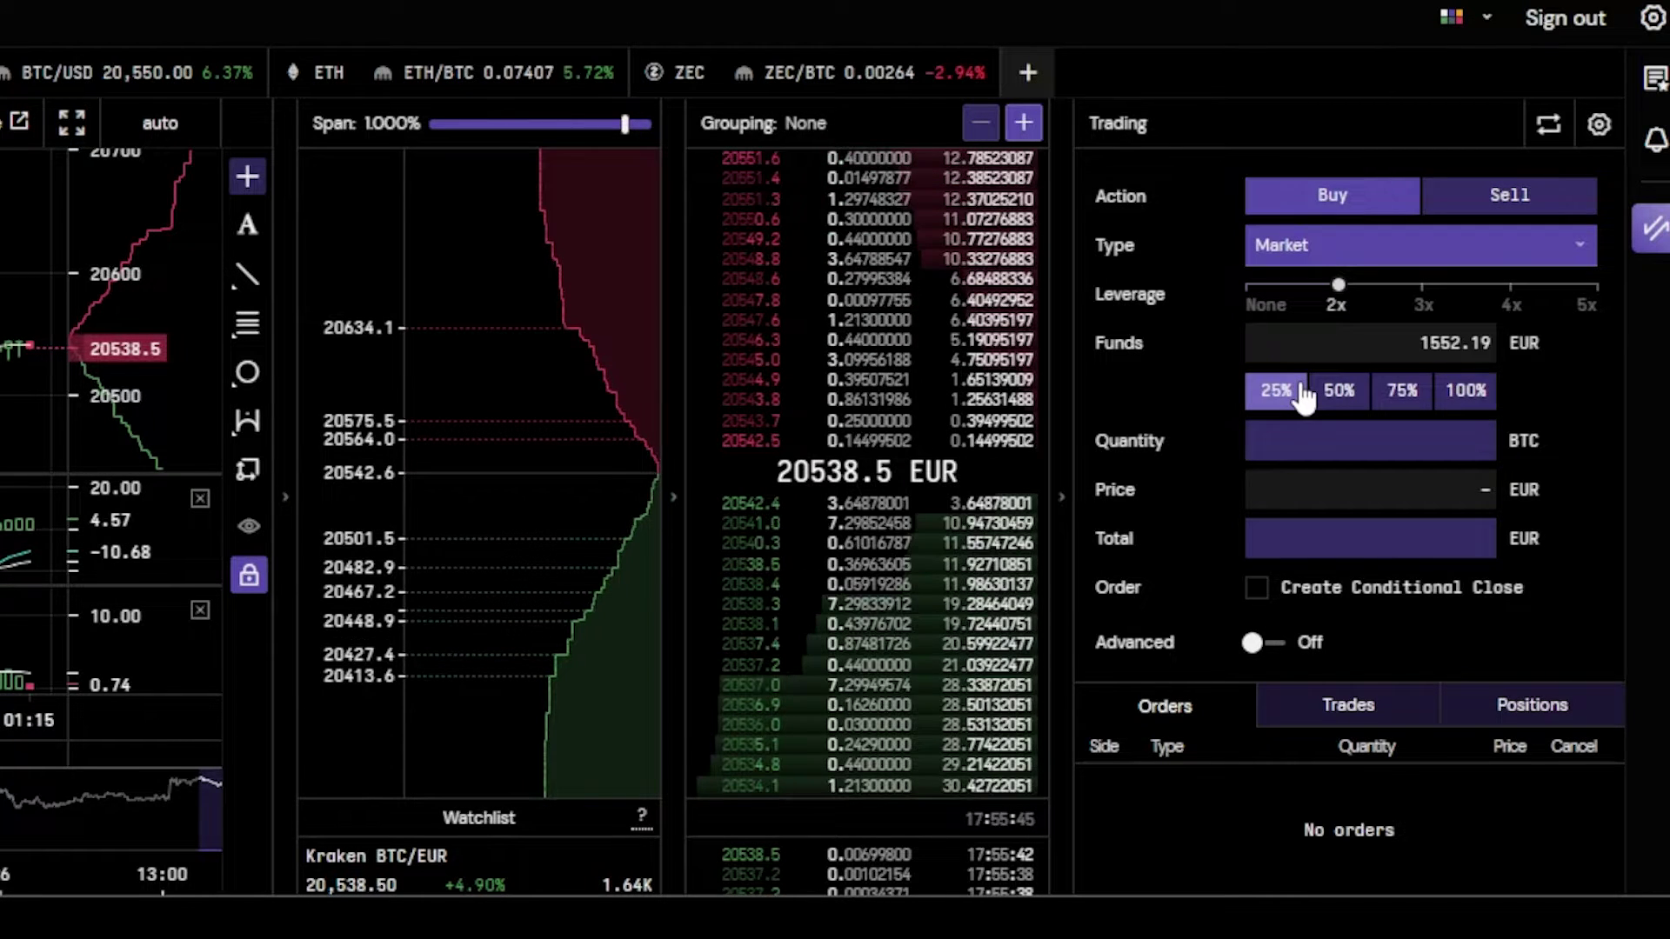
{"action": "left_click", "coordinate": [1301, 385]}
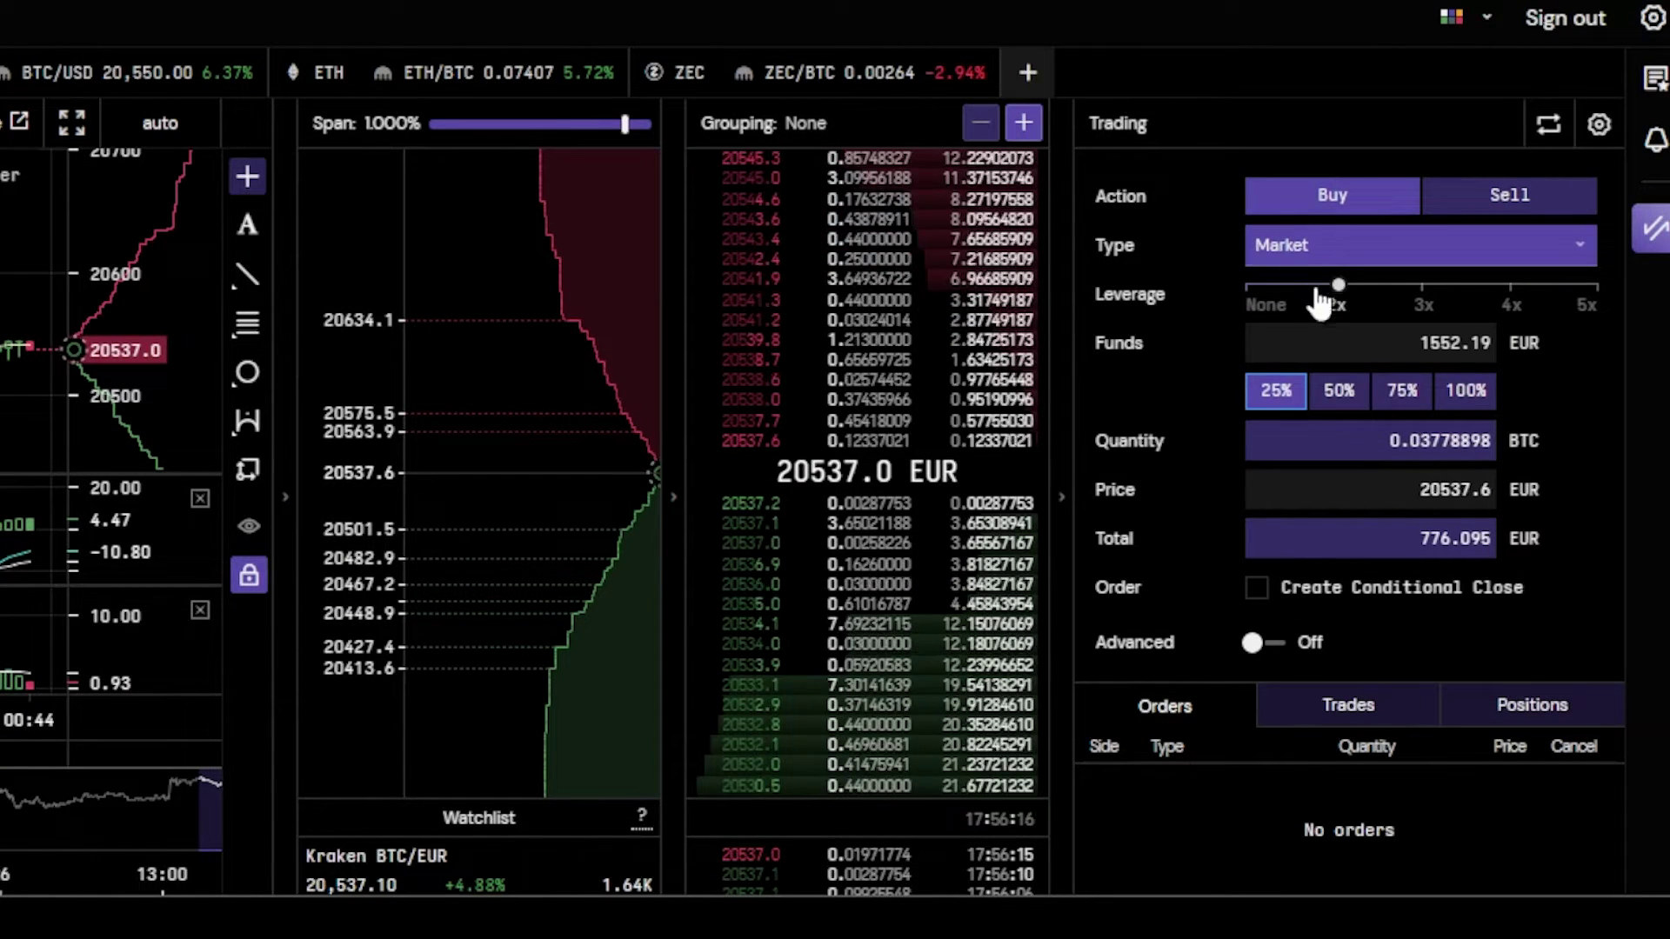
Step: Switch to a Sell Market order for 50% of the available BTC
{"action": "left_click", "coordinate": [1489, 197]}
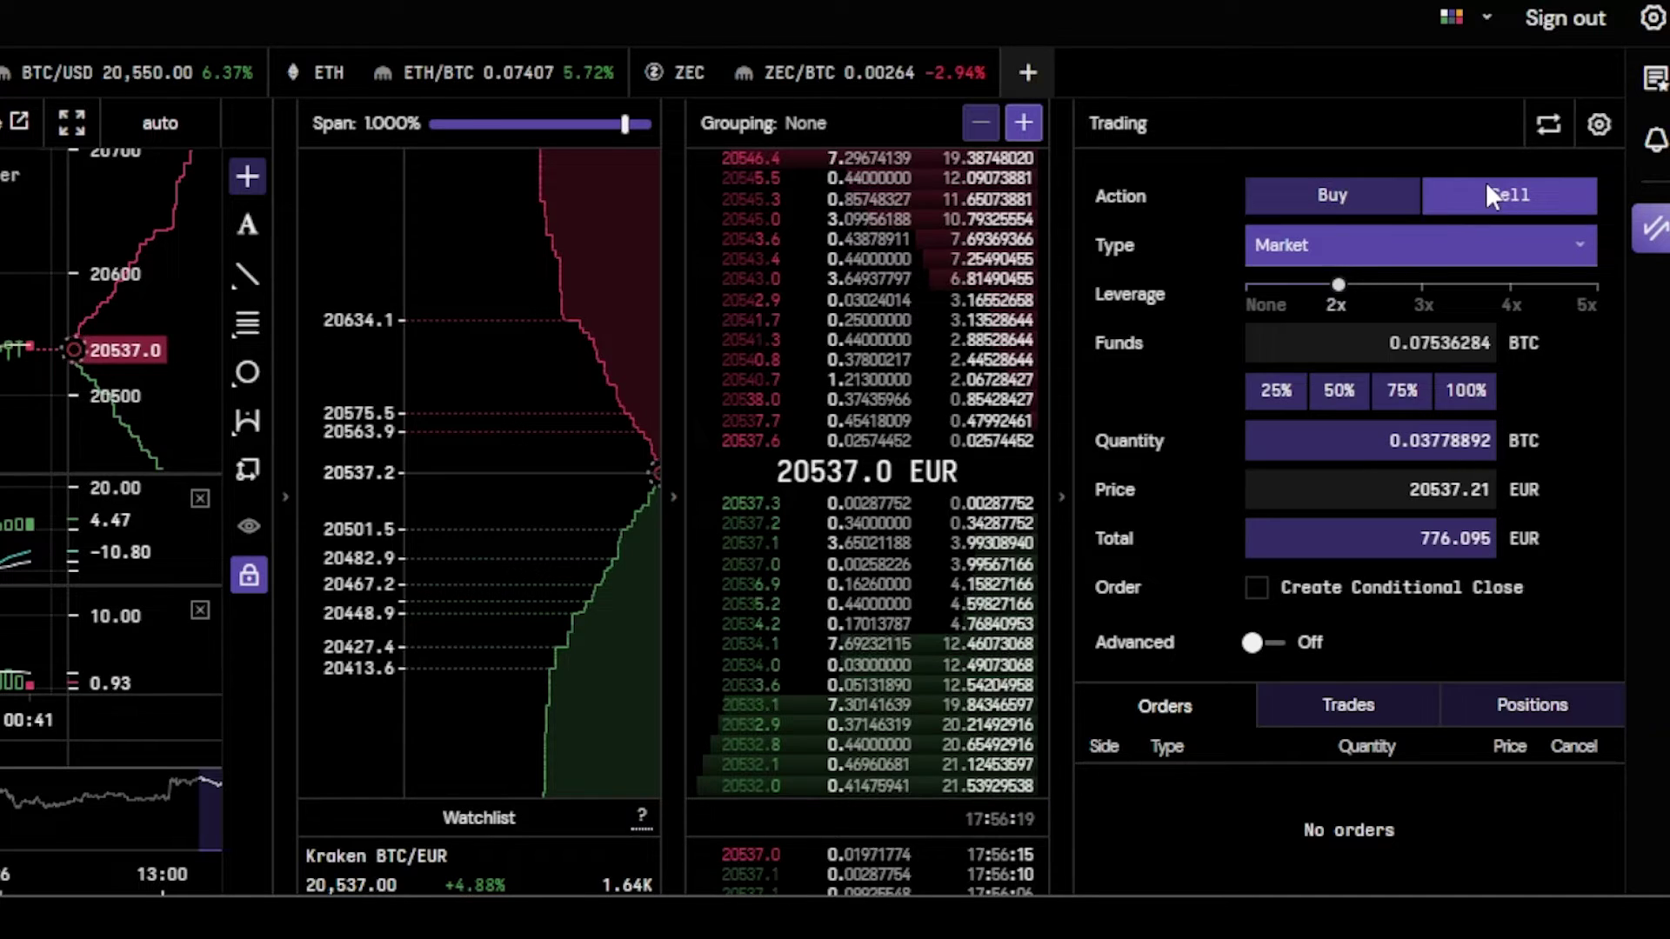
{"action": "left_click", "coordinate": [1363, 262]}
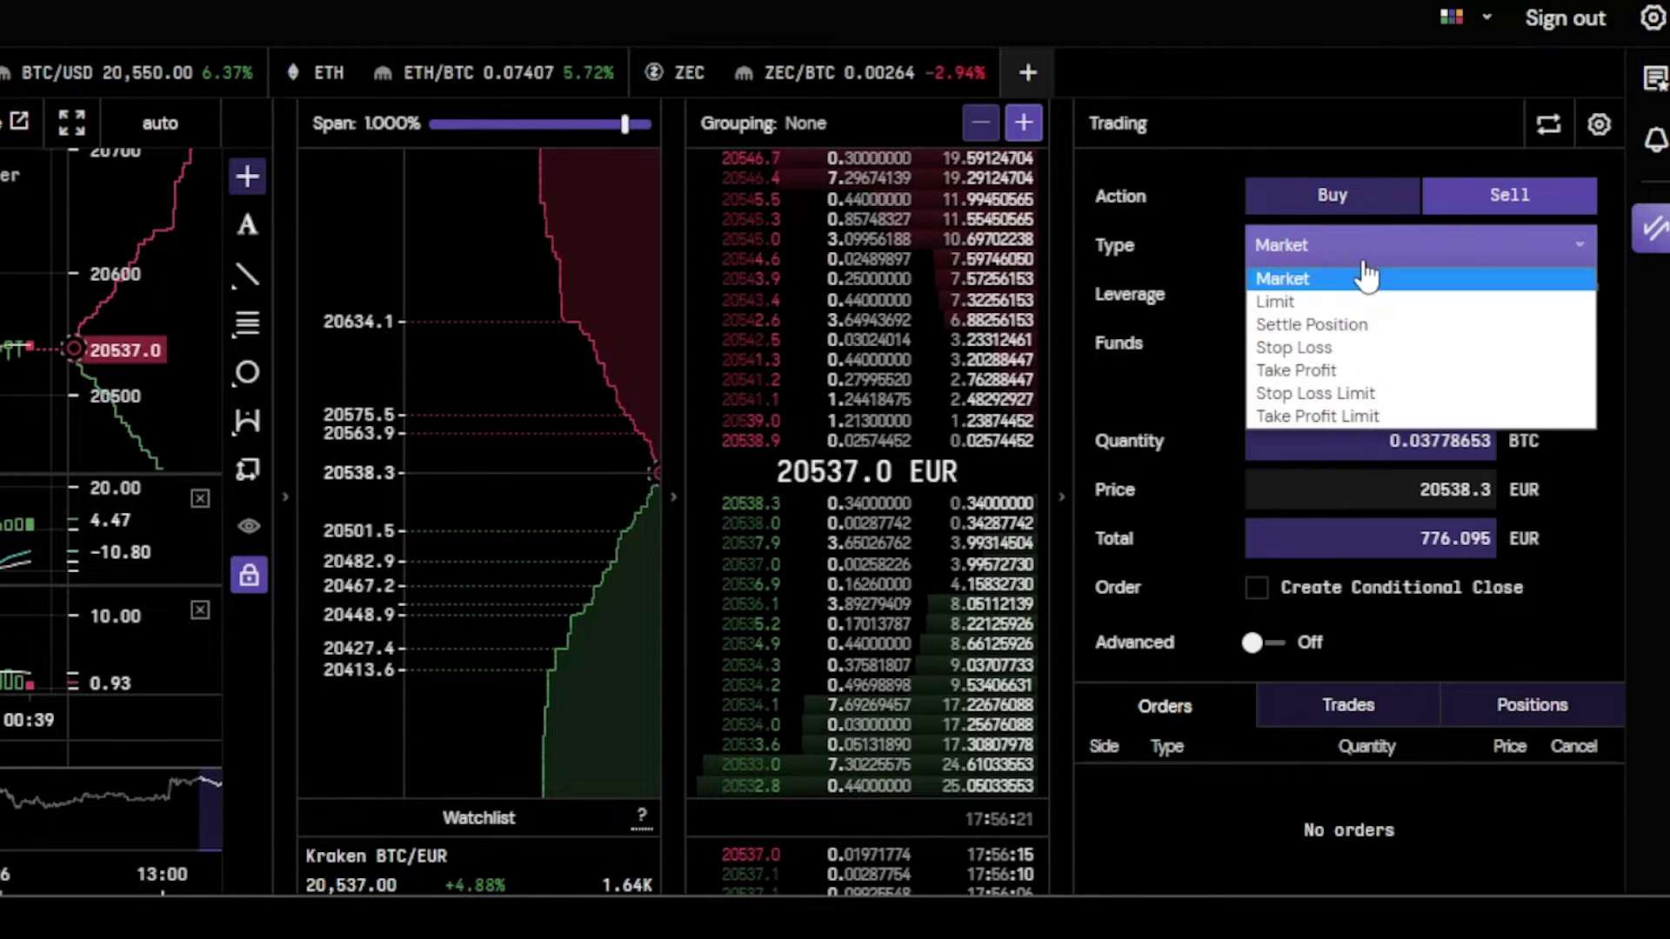
{"action": "left_click", "coordinate": [1308, 273]}
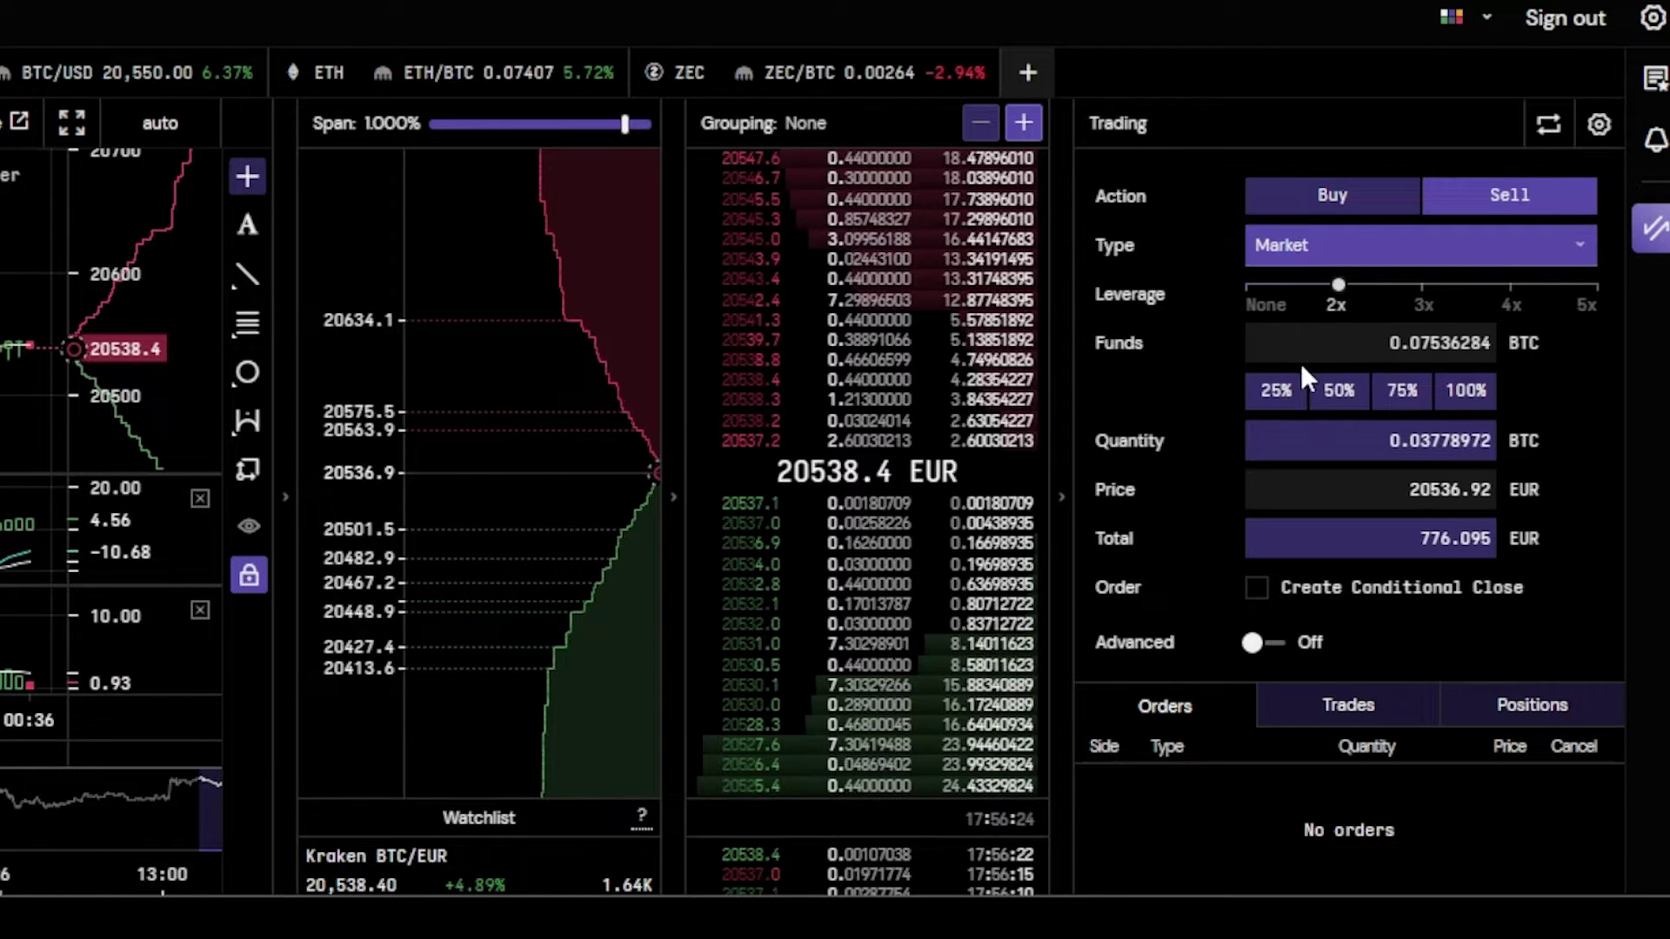
{"action": "left_click", "coordinate": [1339, 388]}
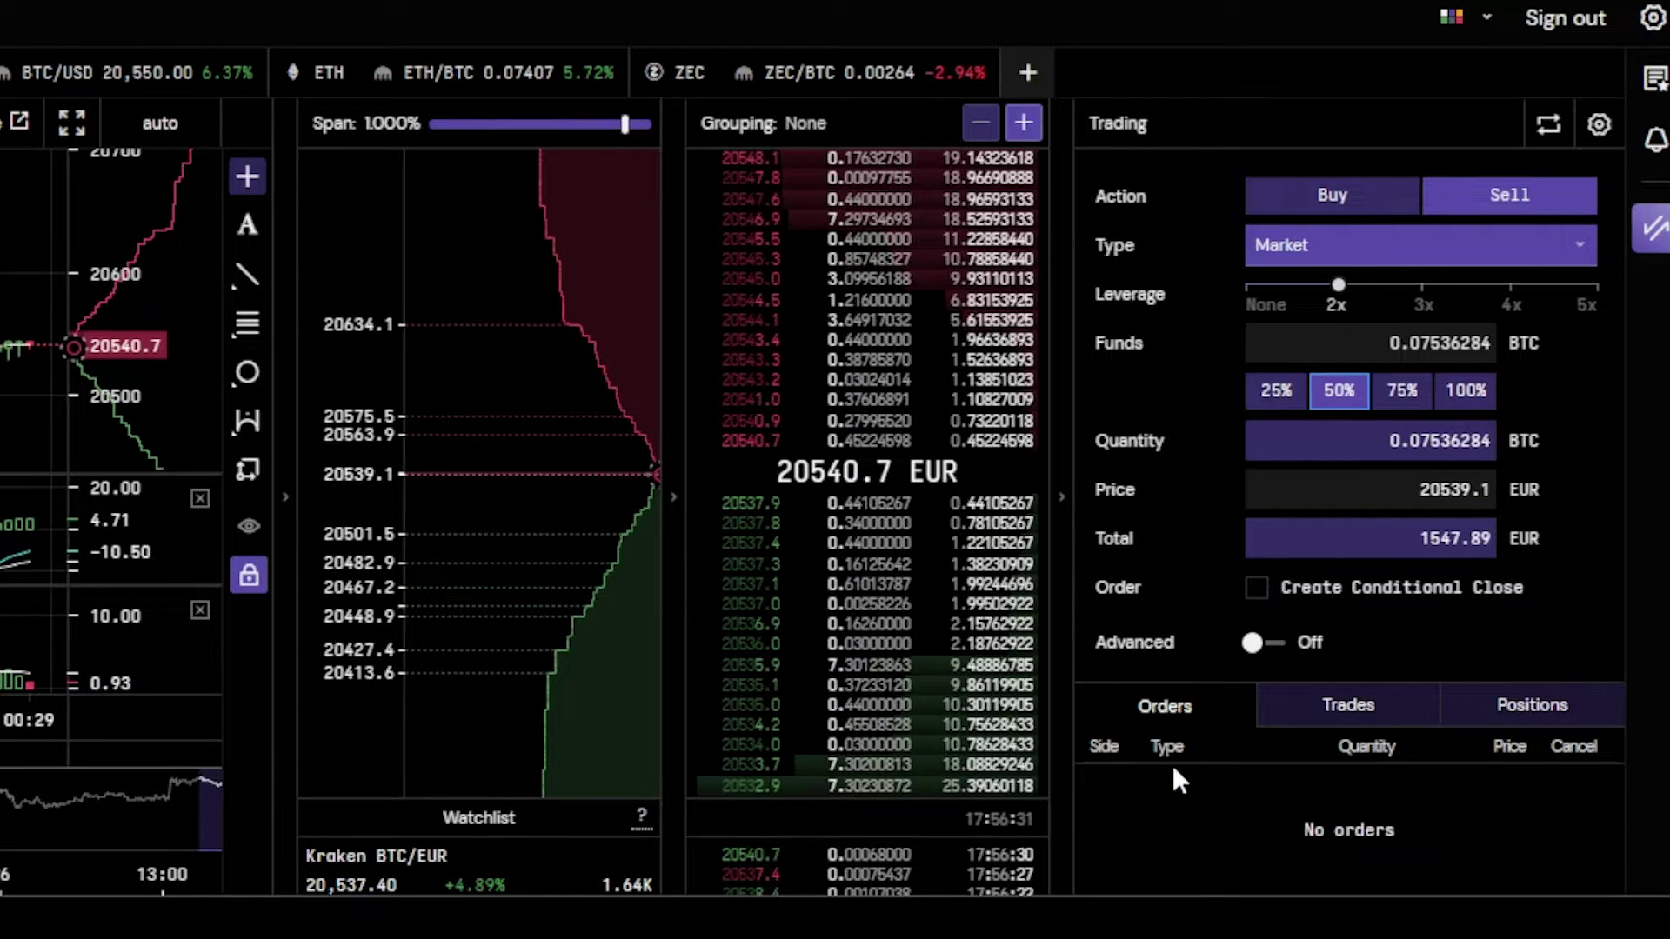
Step: Remove leverage and change the order type from Limit to Take Profit
{"action": "left_click", "coordinate": [1359, 240]}
{"action": "left_click", "coordinate": [1317, 292]}
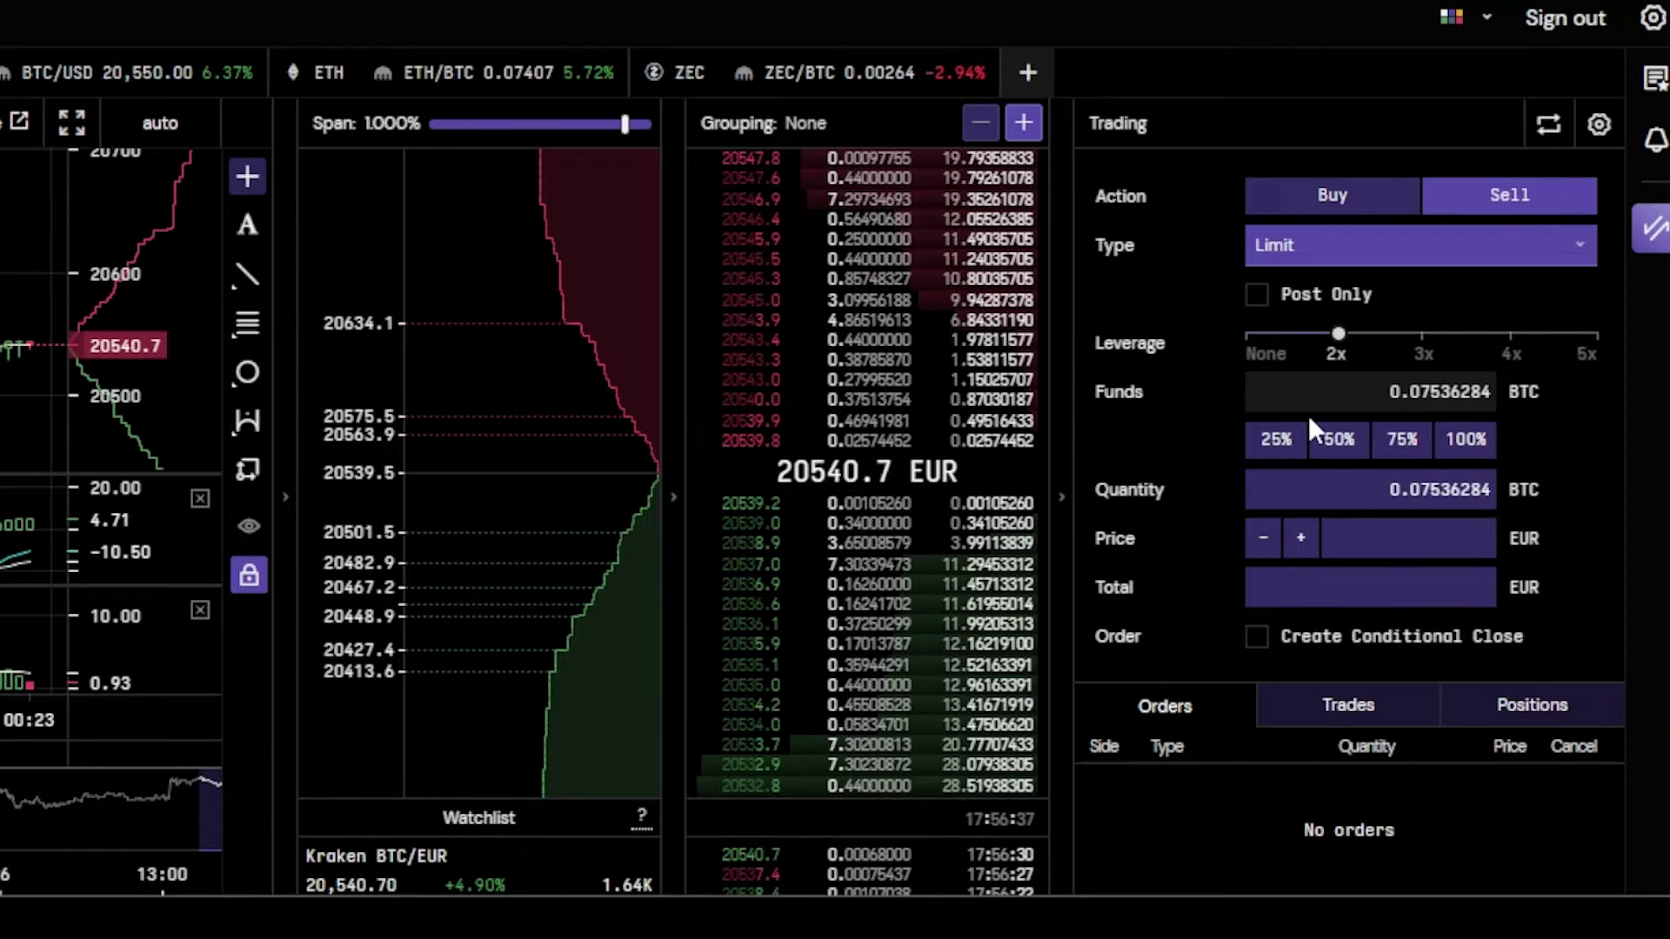
{"action": "left_click", "coordinate": [1253, 338]}
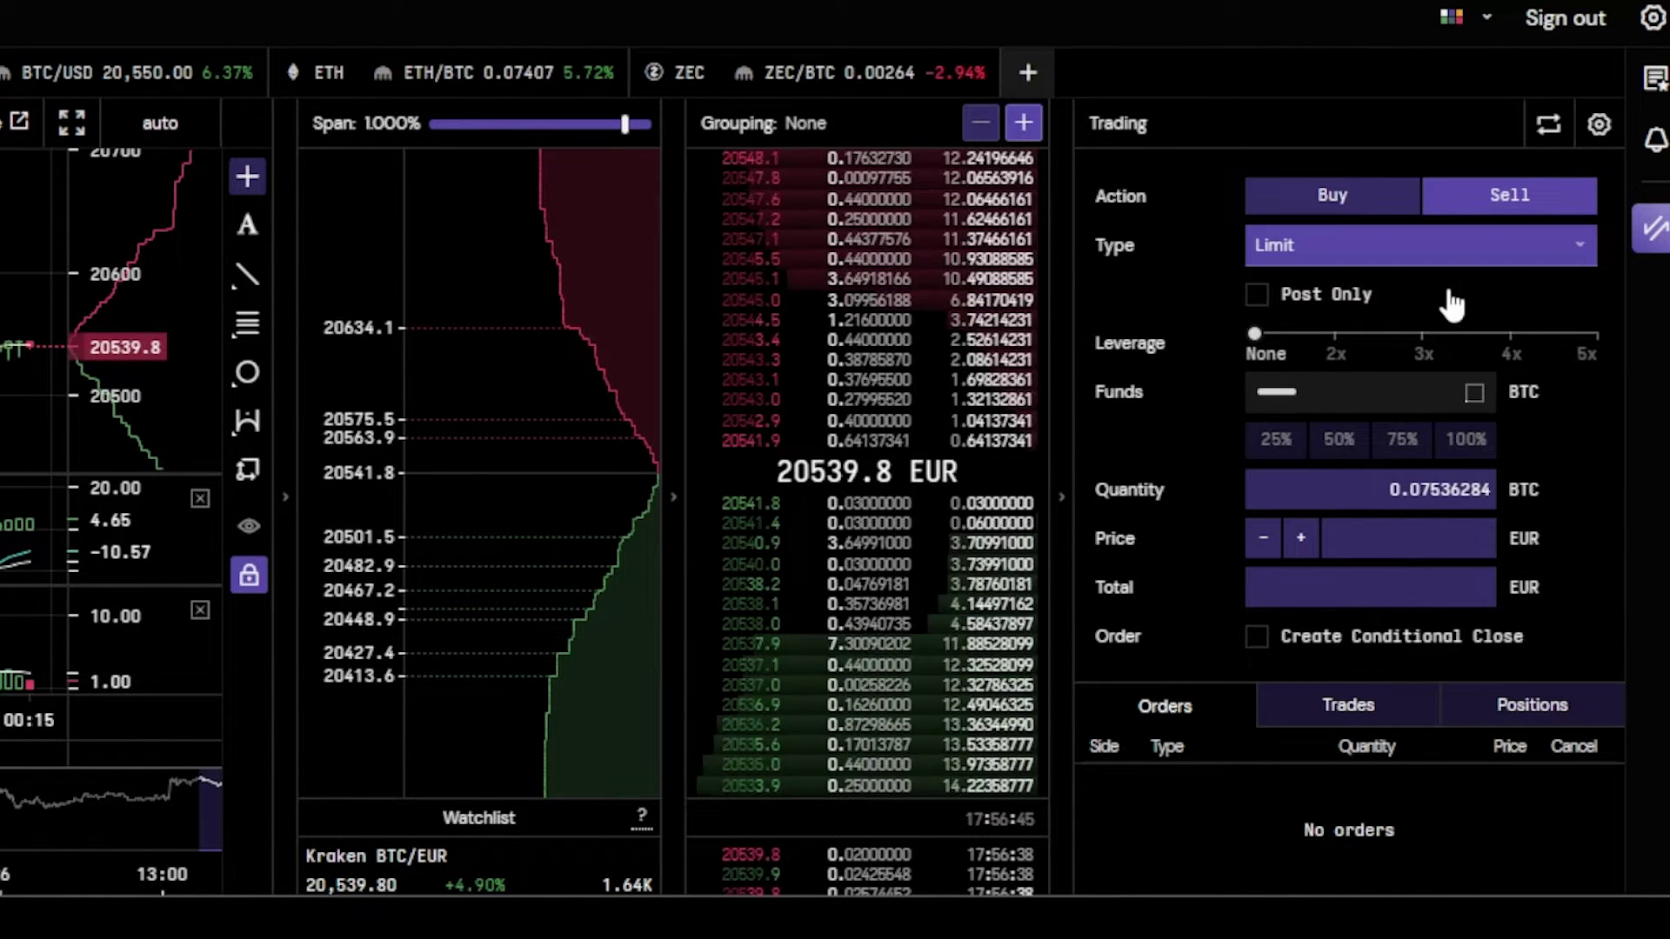
{"action": "left_click", "coordinate": [1394, 253]}
{"action": "left_click", "coordinate": [1332, 372]}
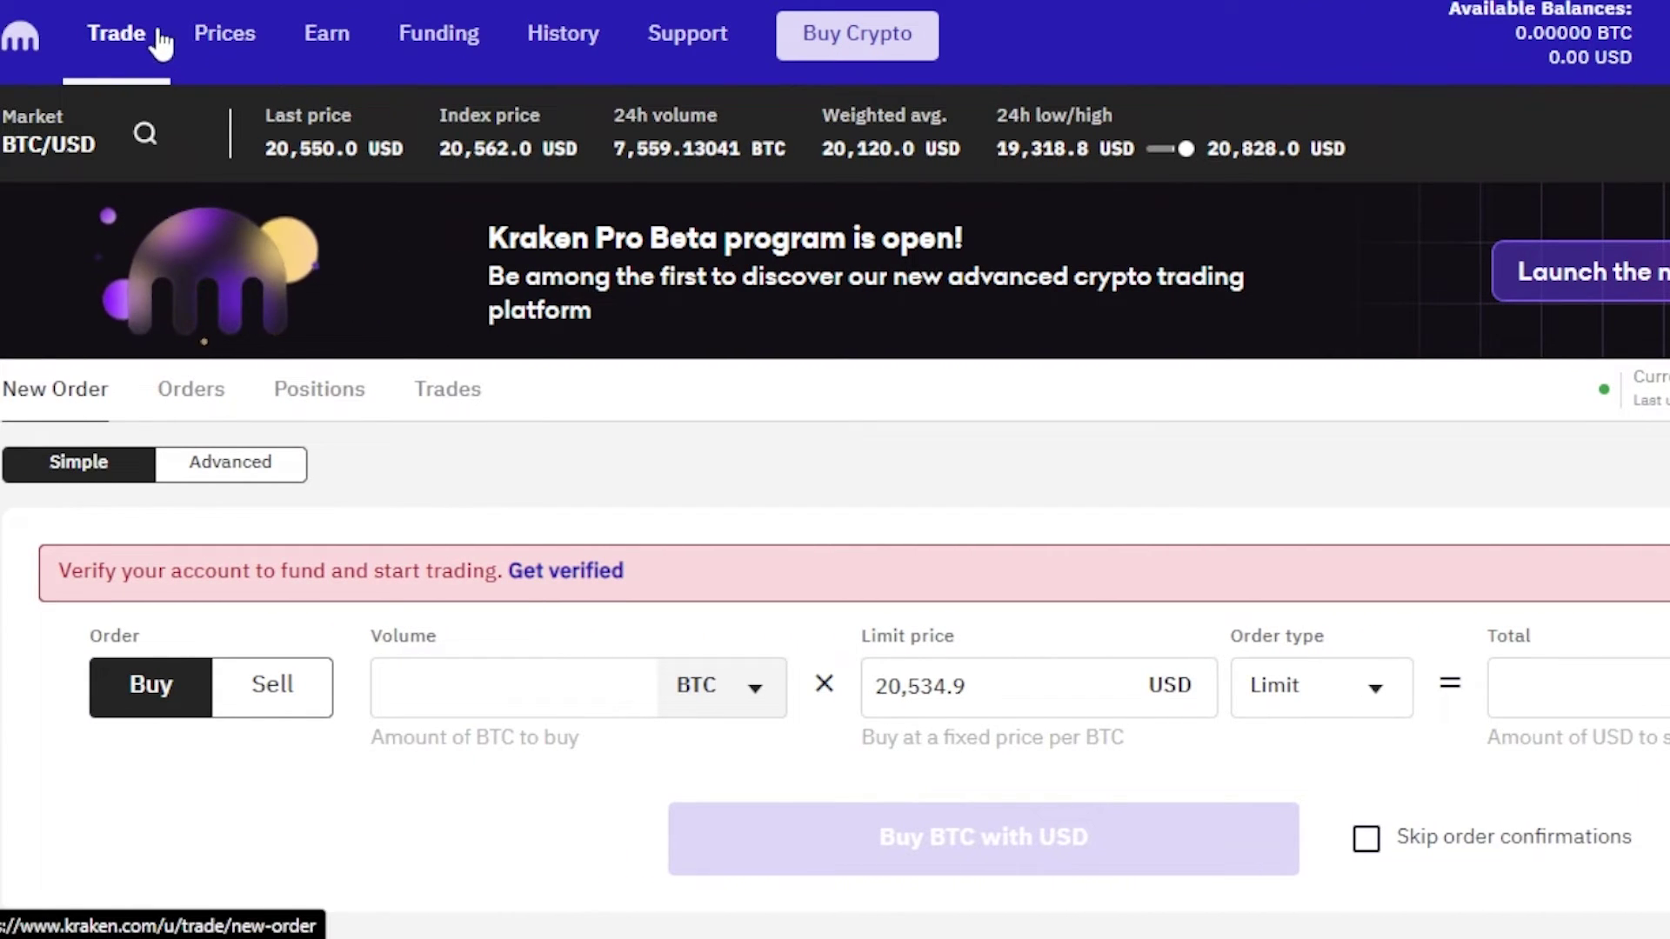
Step: Visit Buy Crypto and the classic trade page's Orders and Trades tabs, then load Prices
{"action": "left_click", "coordinate": [856, 35]}
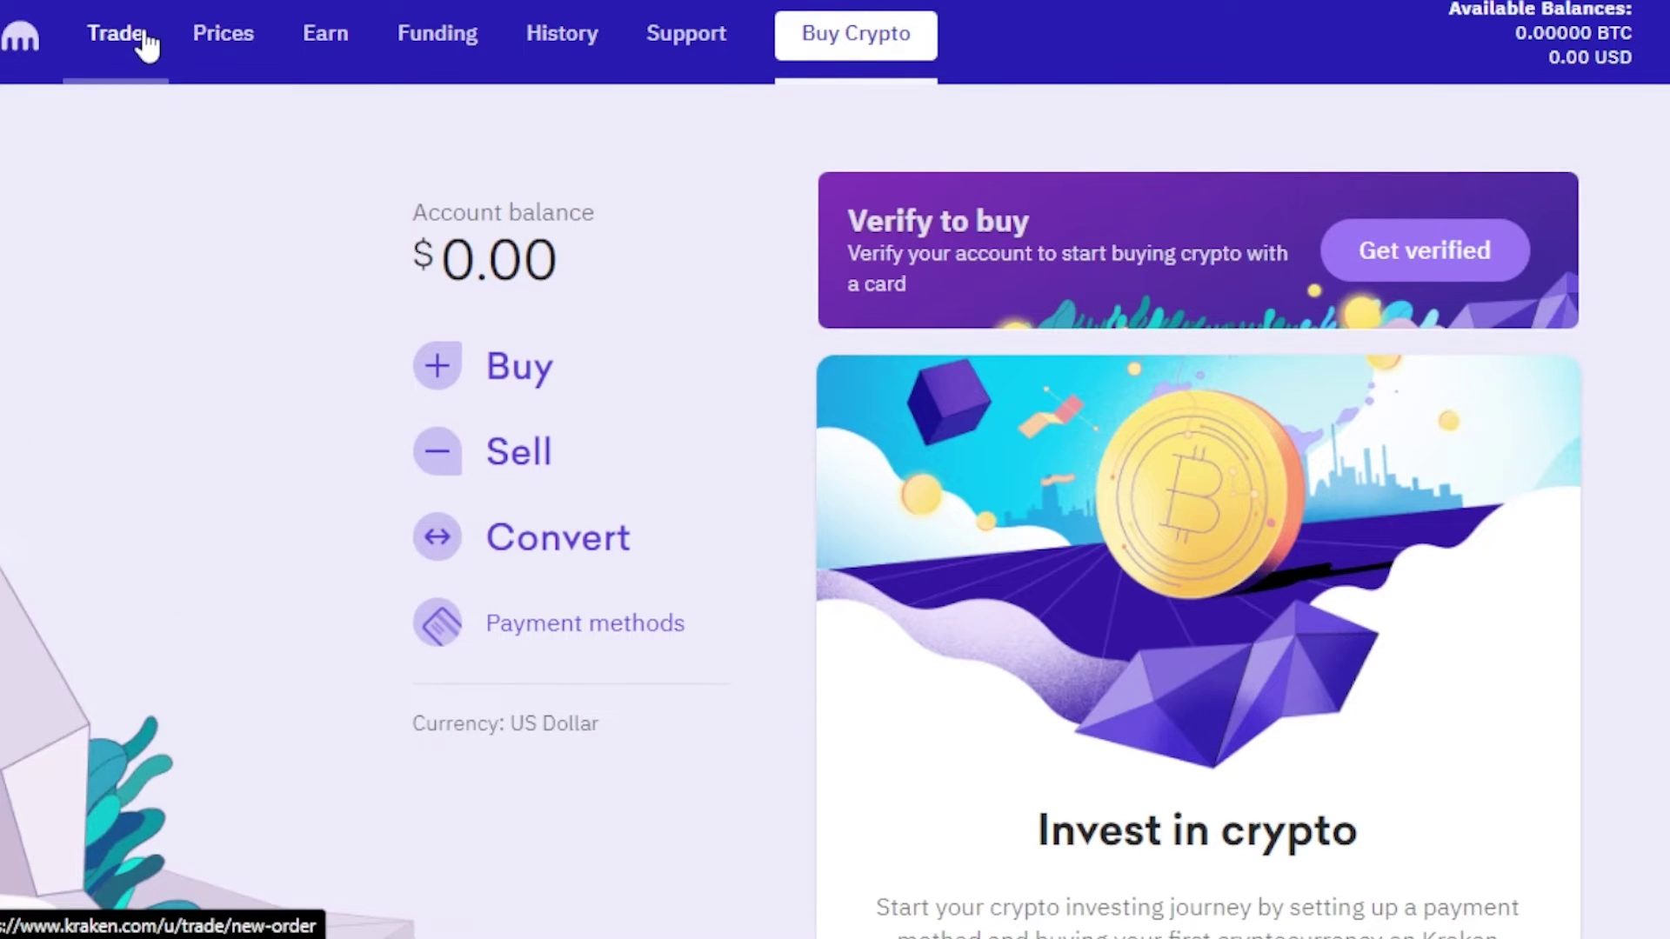
{"action": "left_click", "coordinate": [146, 42]}
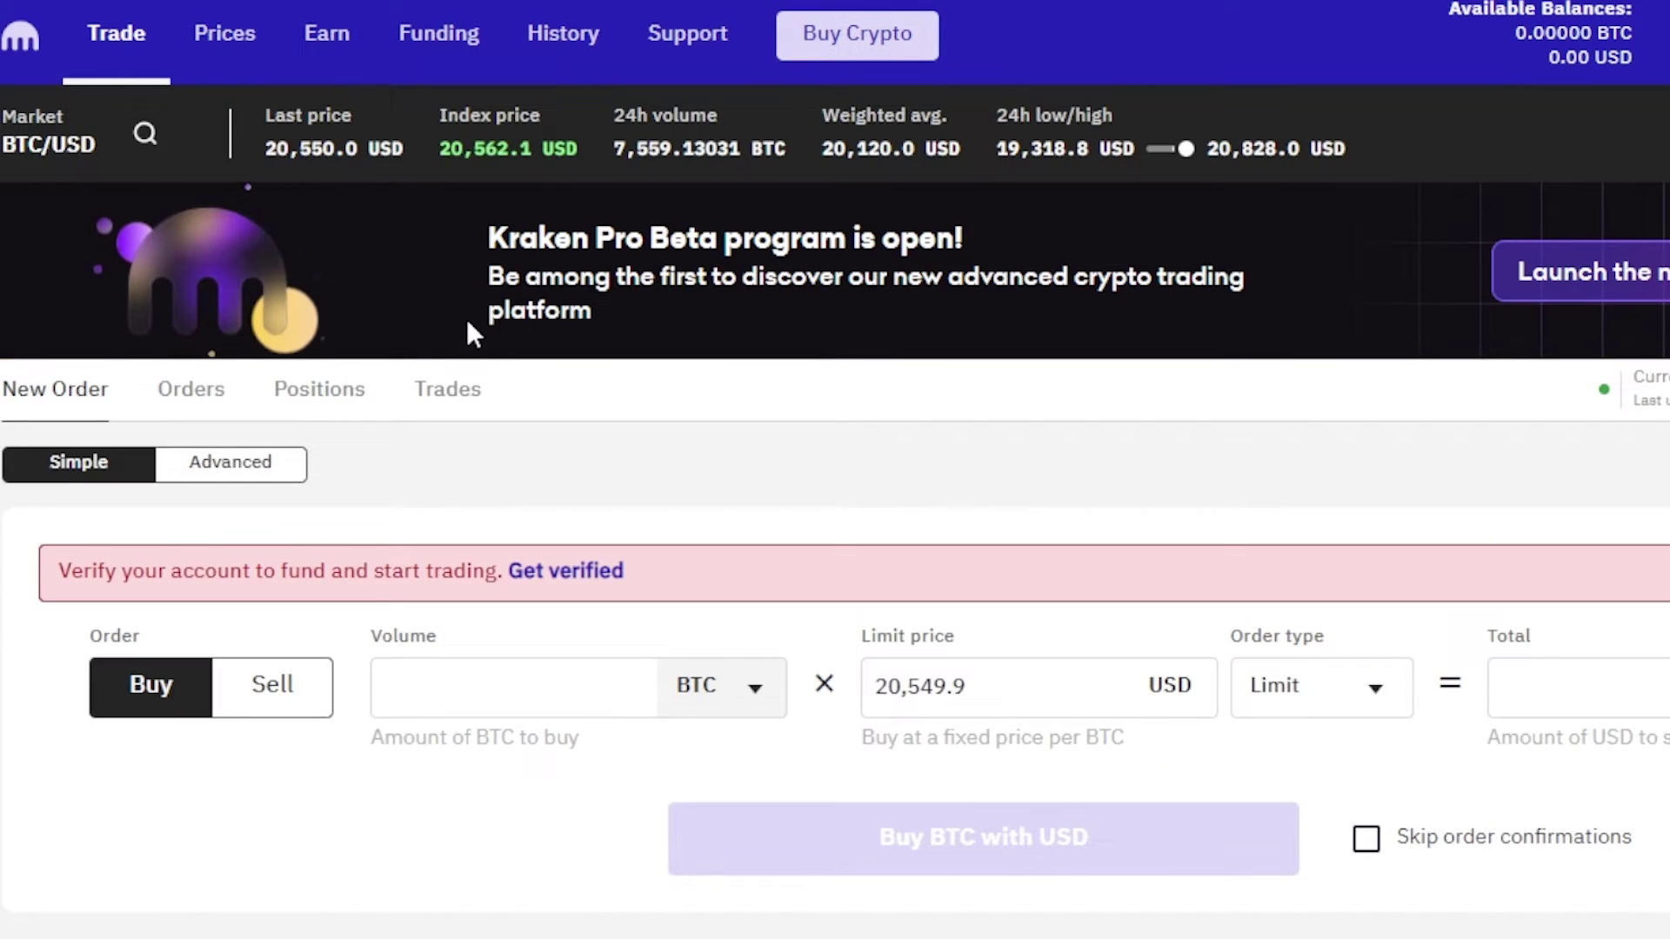
{"action": "left_click", "coordinate": [193, 398]}
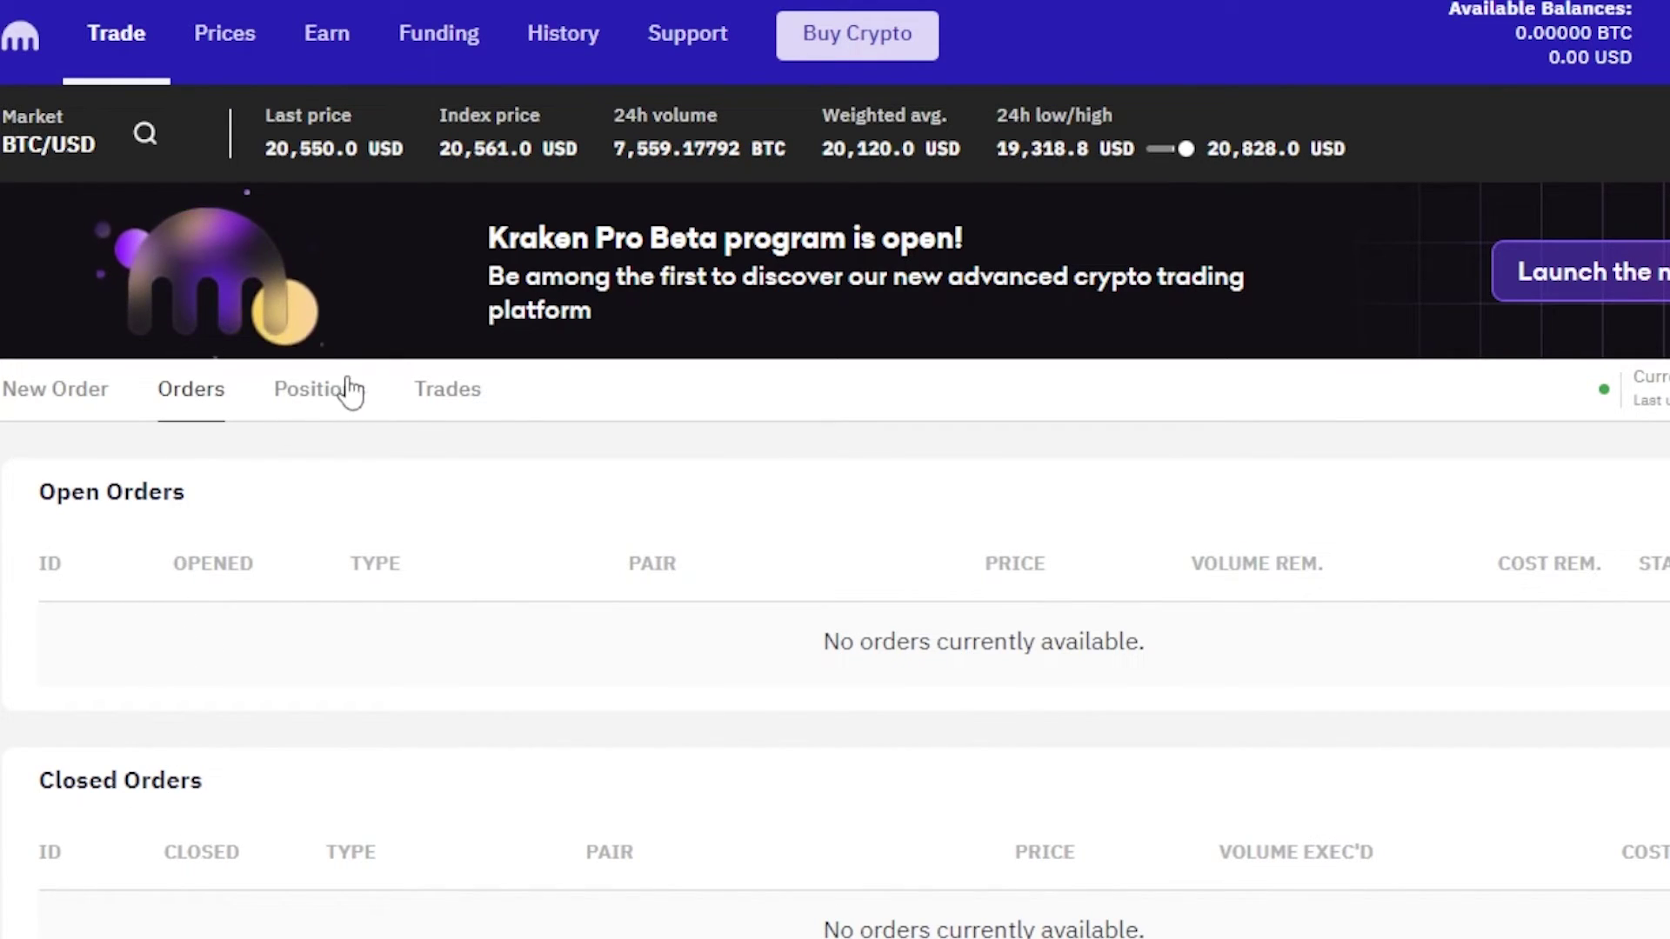
{"action": "left_click", "coordinate": [474, 408]}
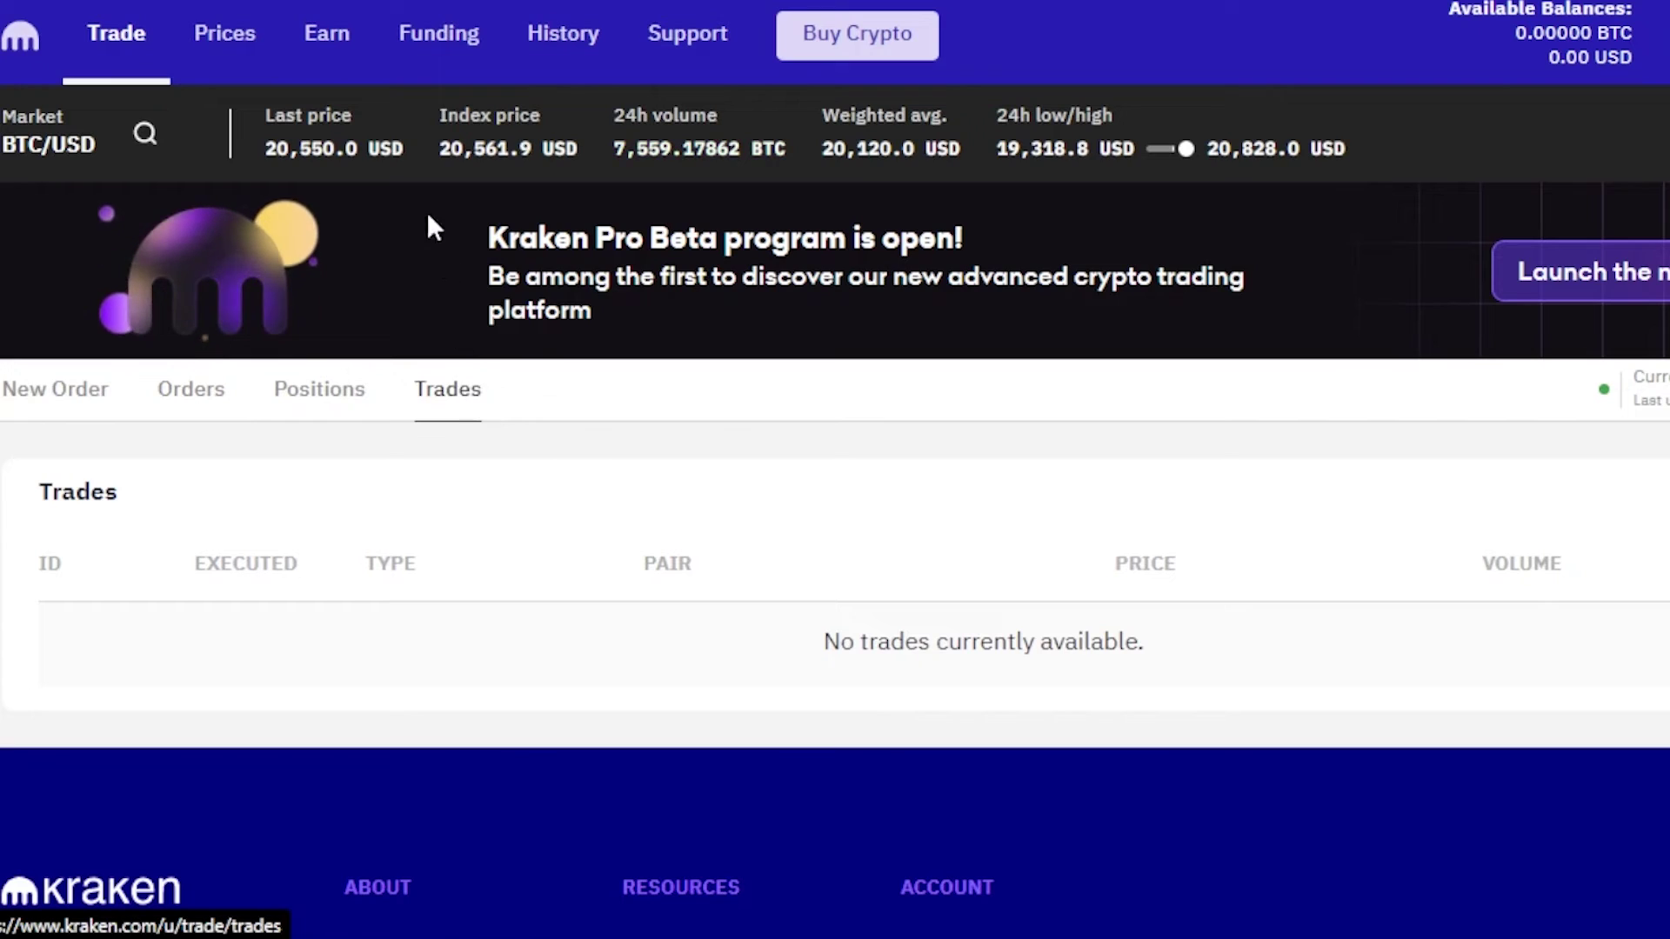
{"action": "left_click", "coordinate": [261, 43]}
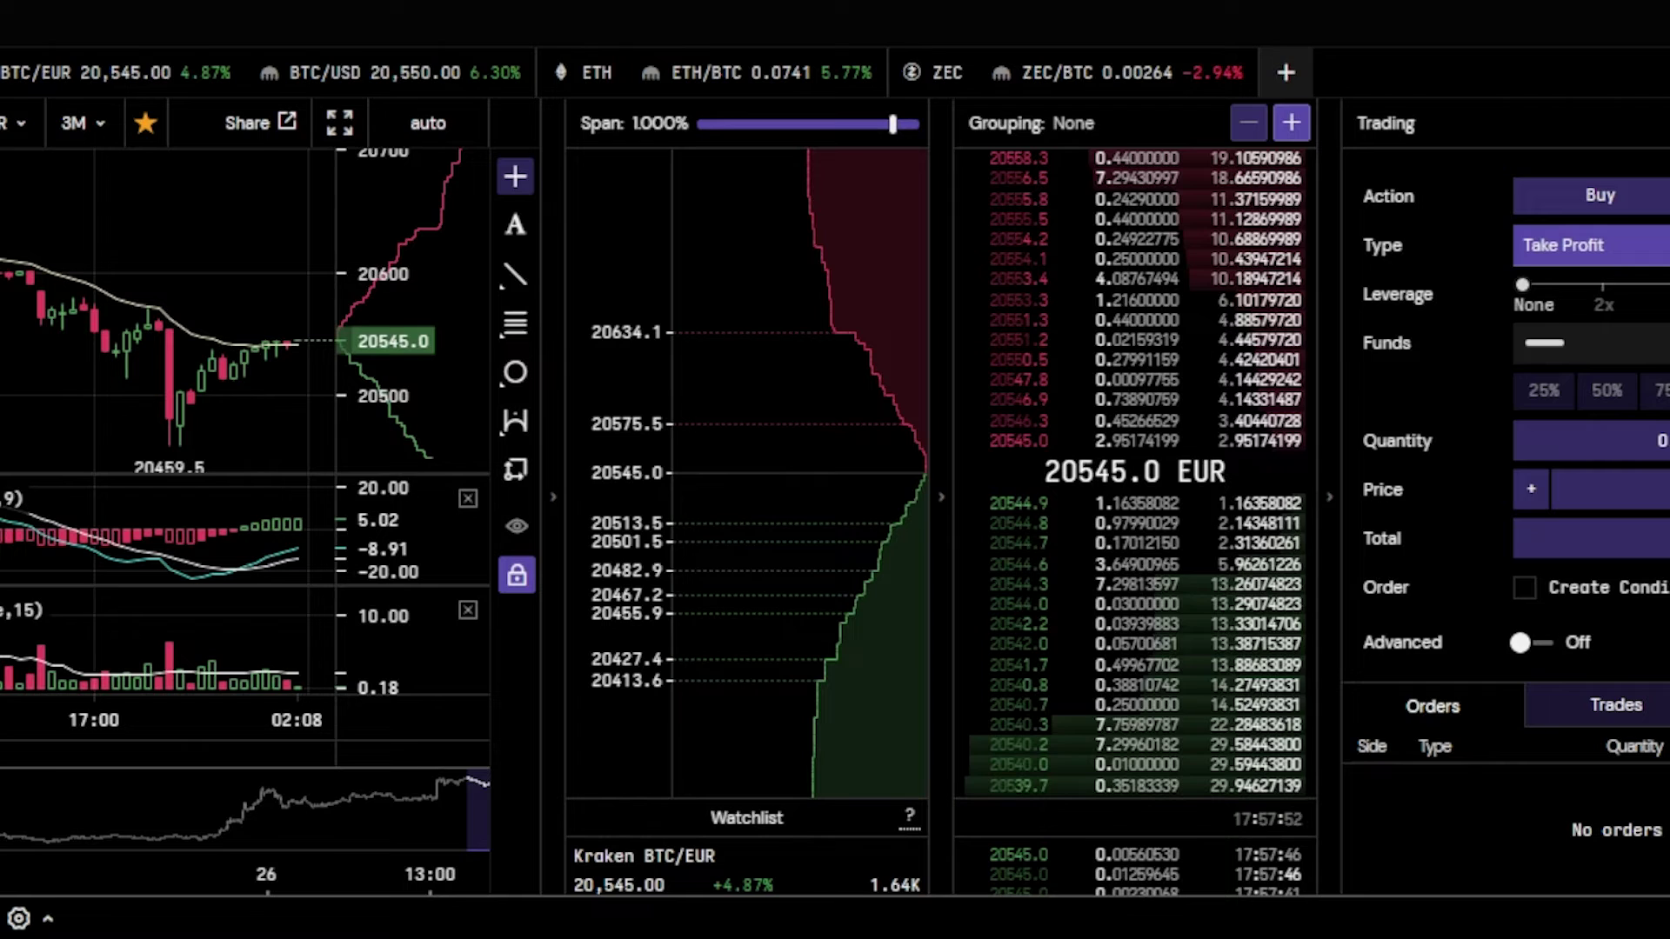
Step: Collapse the depth chart so the BTC/EUR candlestick chart widens beside the order book
{"action": "left_click", "coordinate": [551, 535]}
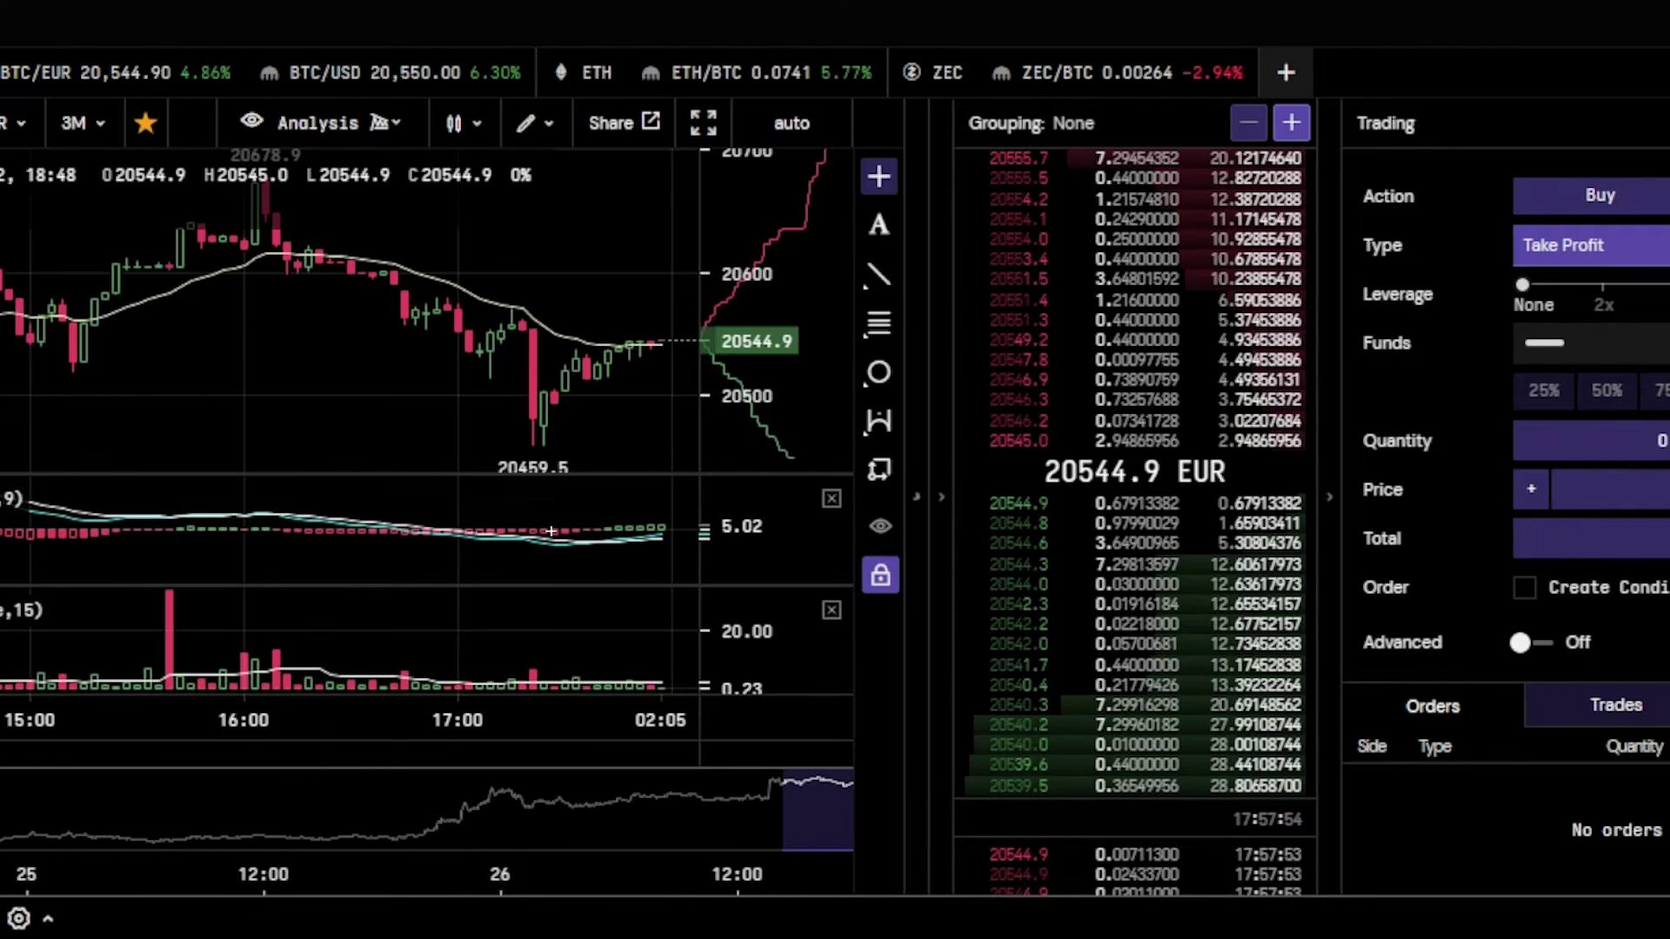